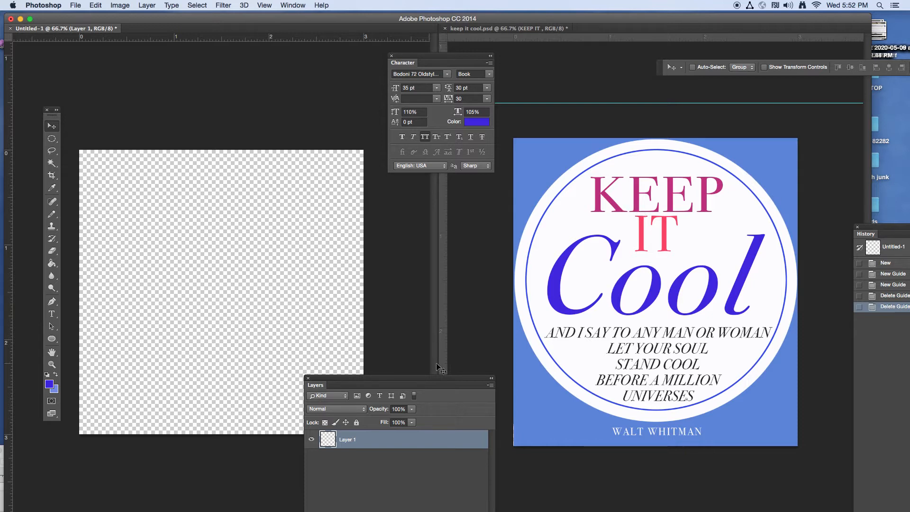
Move the Character panel lower, between the blank canvas and the reference artwork
drag(429, 55, 423, 194)
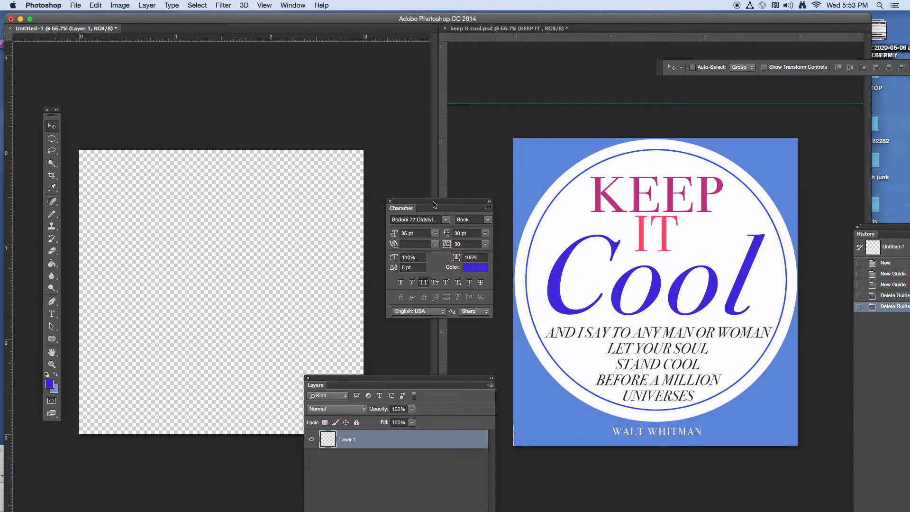
drag(428, 206, 423, 175)
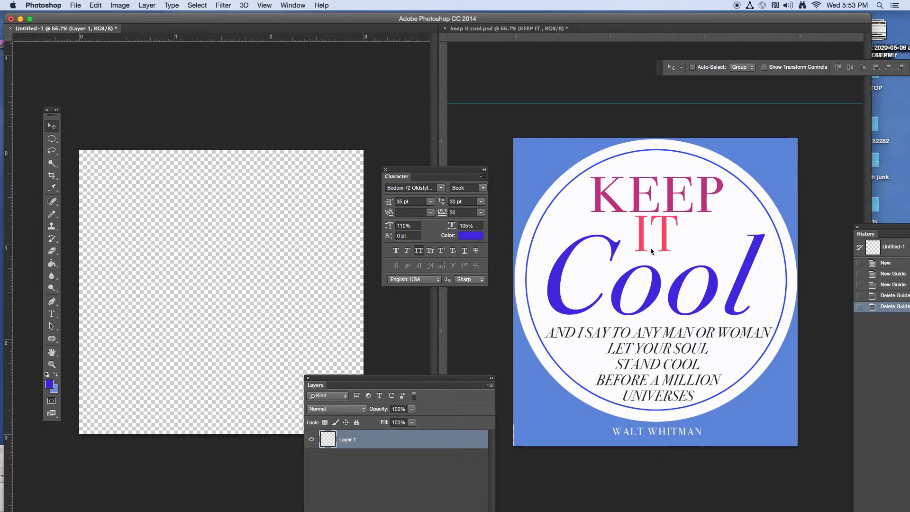
click(77, 6)
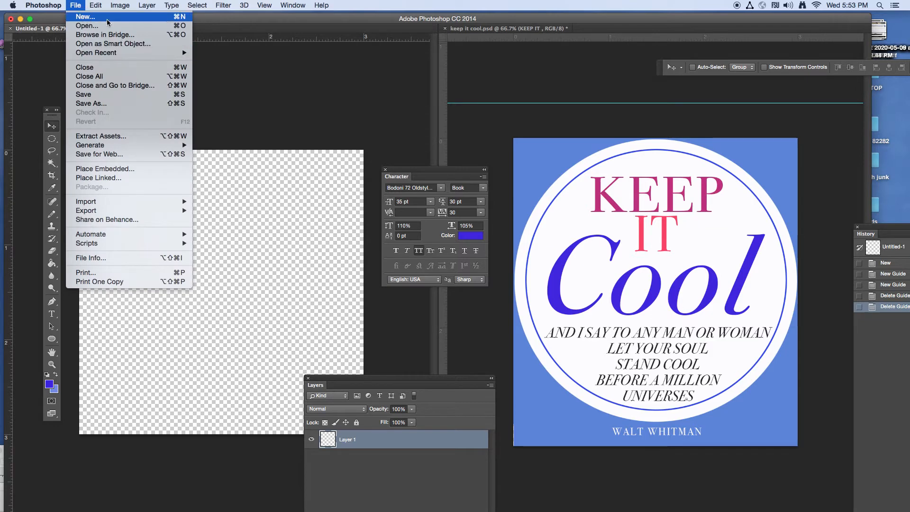
click(85, 18)
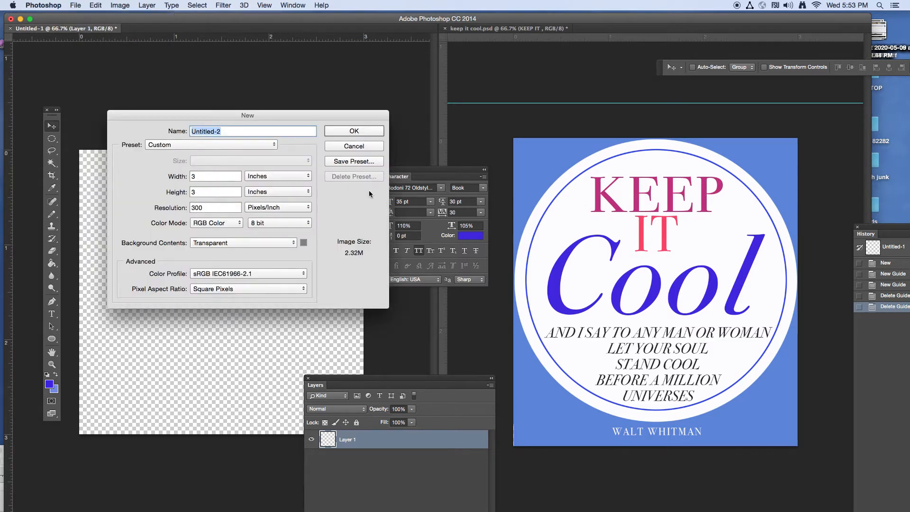
click(353, 146)
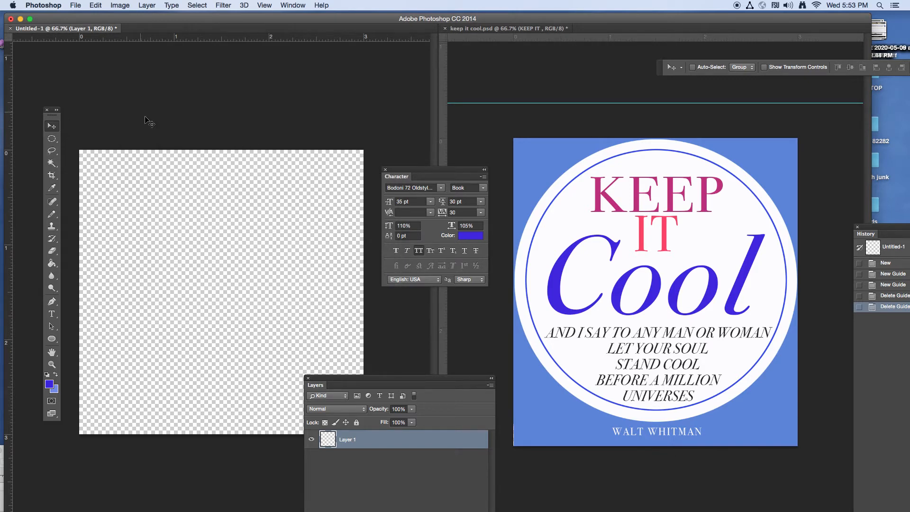
Bring the whole Layers panel into view and add a new empty layer above Layer 1
click(351, 377)
drag(351, 377, 362, 300)
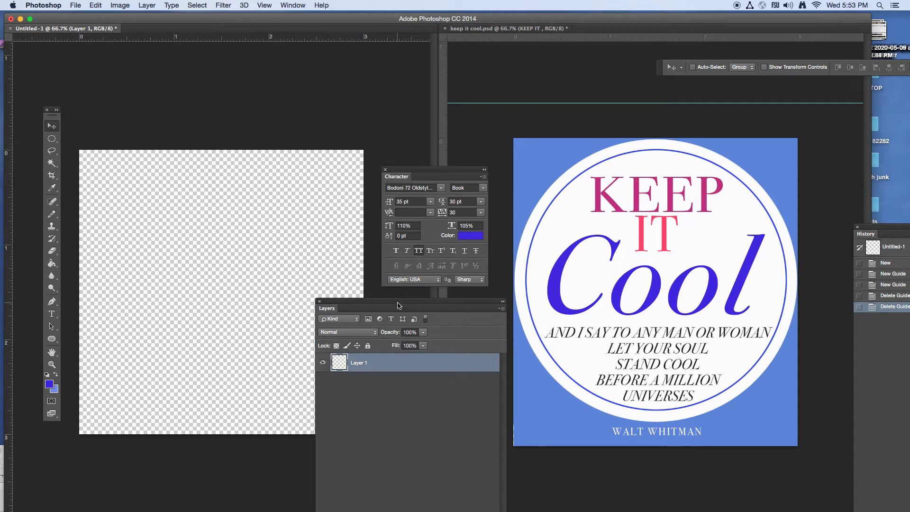
drag(410, 303, 399, 125)
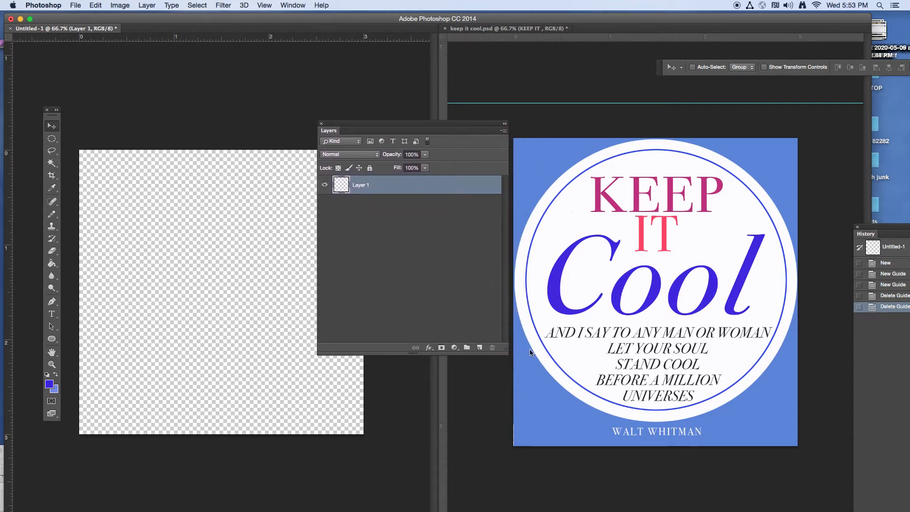
click(479, 348)
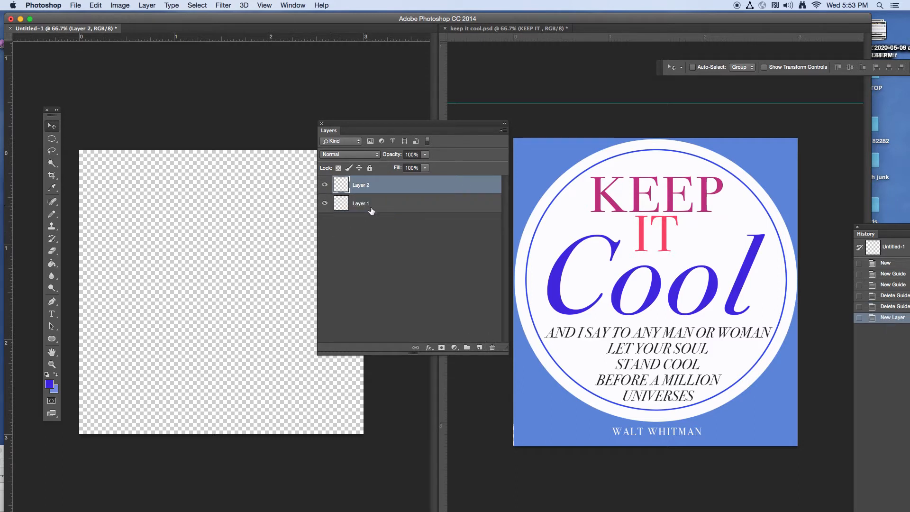
Rename Layer 1 as BACKGROUND and shift the Layers panel slightly
click(356, 203)
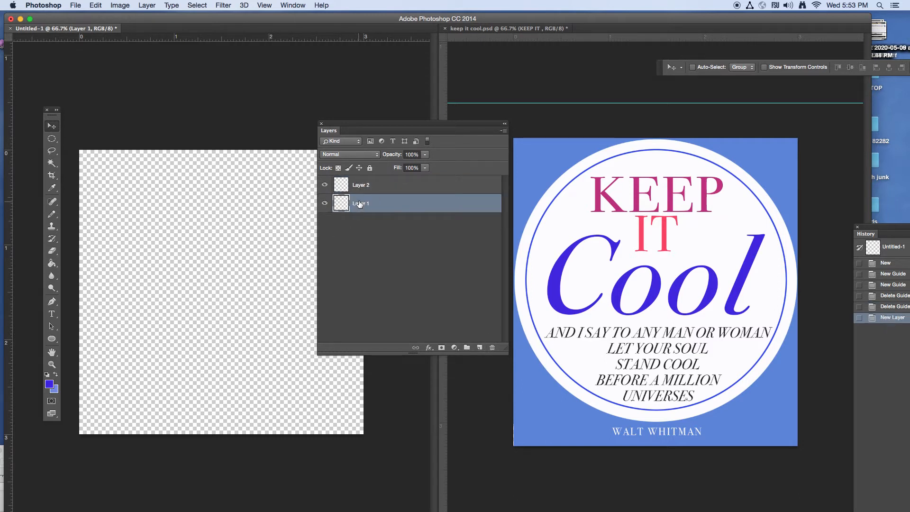
double_click(360, 203)
text(BACKGROUND)
click(381, 257)
drag(385, 124, 402, 157)
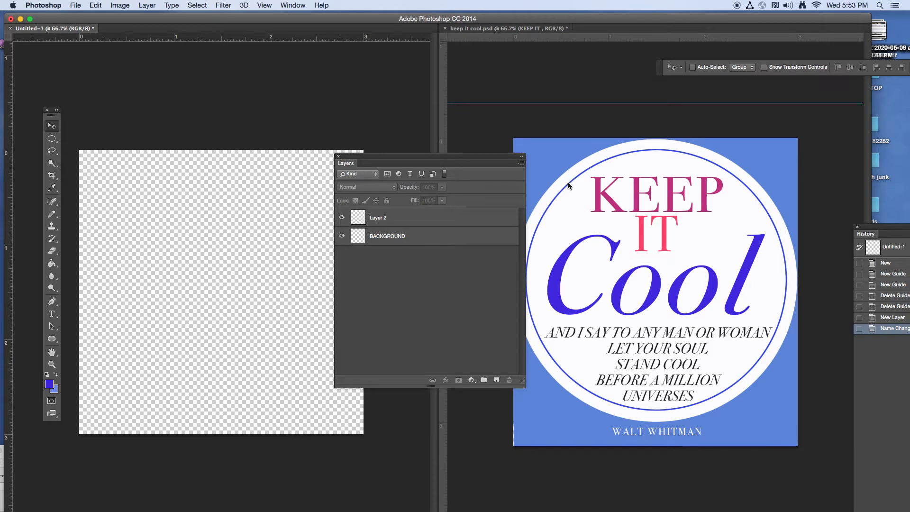
Check the current background and foreground colours in the Color Picker without changing them
click(55, 390)
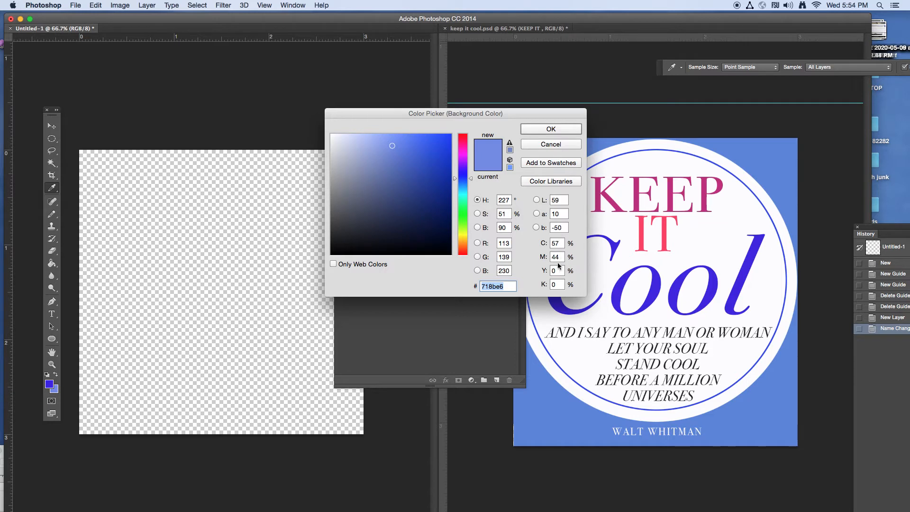
click(558, 127)
click(49, 384)
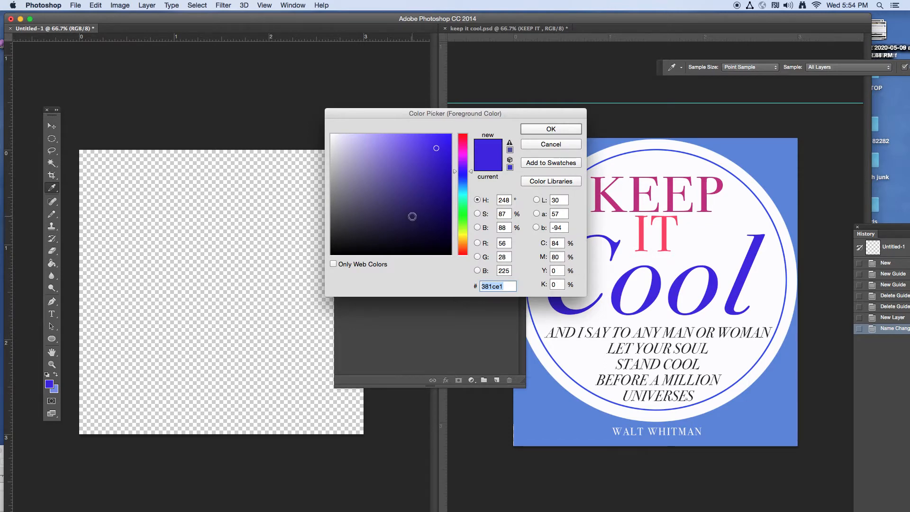
click(536, 149)
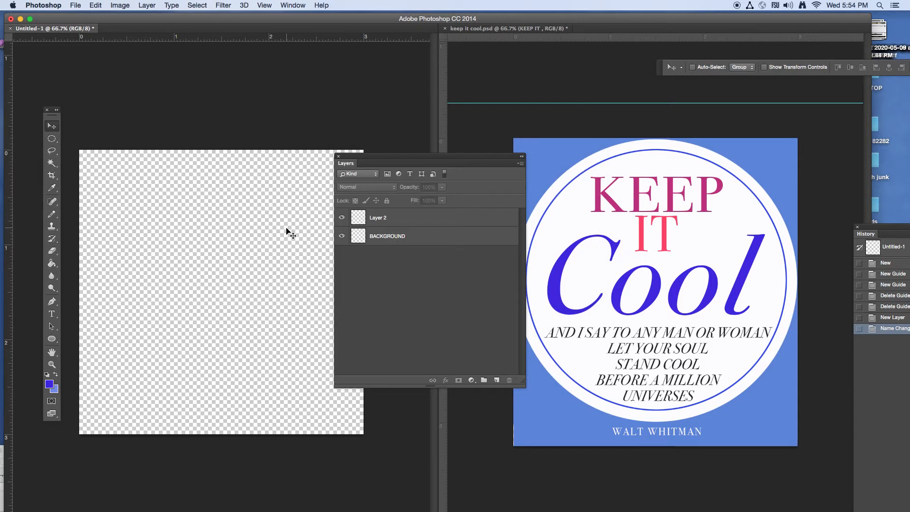
Make the BACKGROUND layer active and swap the foreground and background colours
click(401, 238)
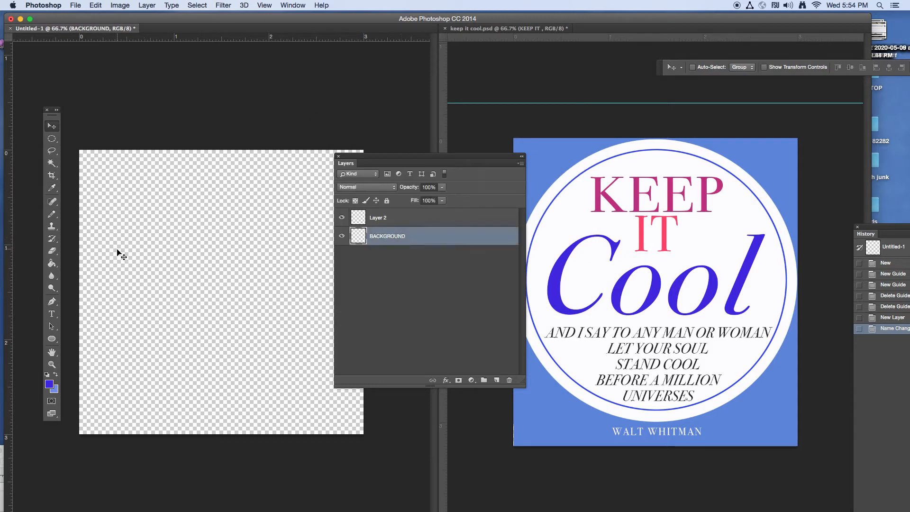
click(56, 374)
Try filling the BACKGROUND layer with the light blue using the Paint Bucket, and undo the fill
click(51, 263)
click(111, 237)
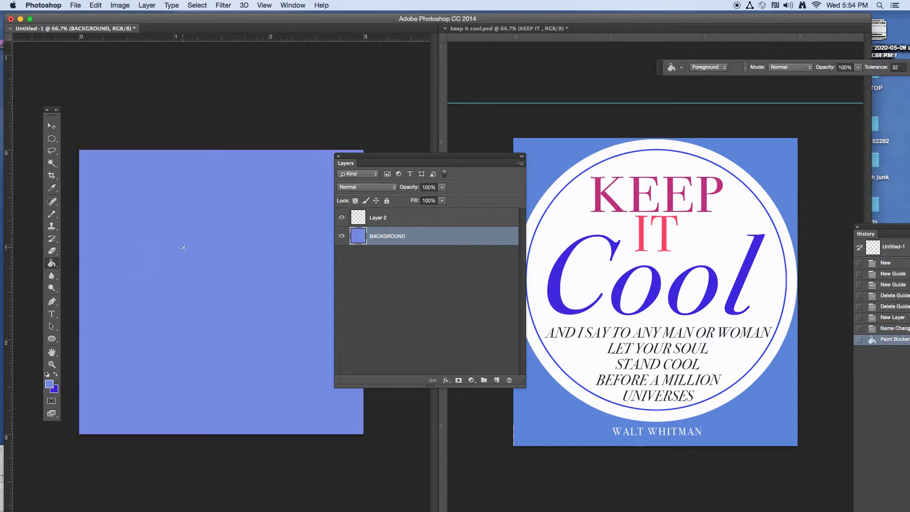
click(51, 127)
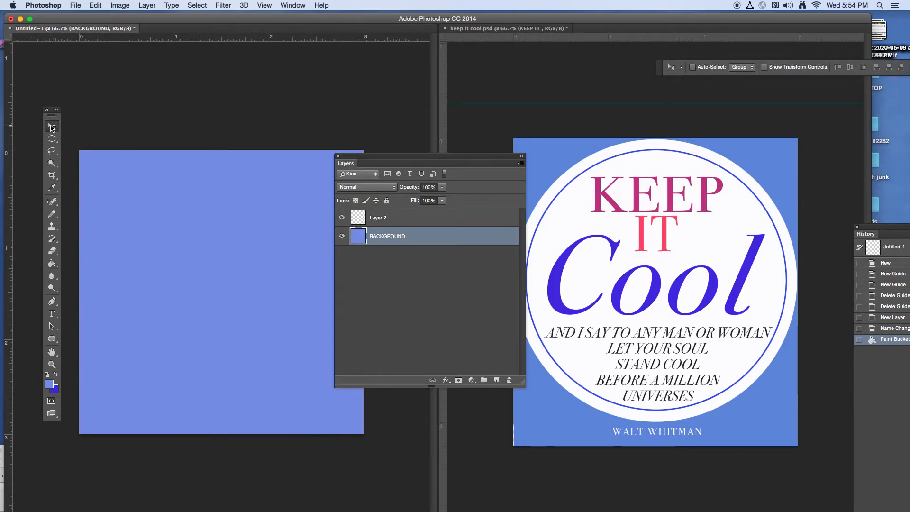
key(super+z)
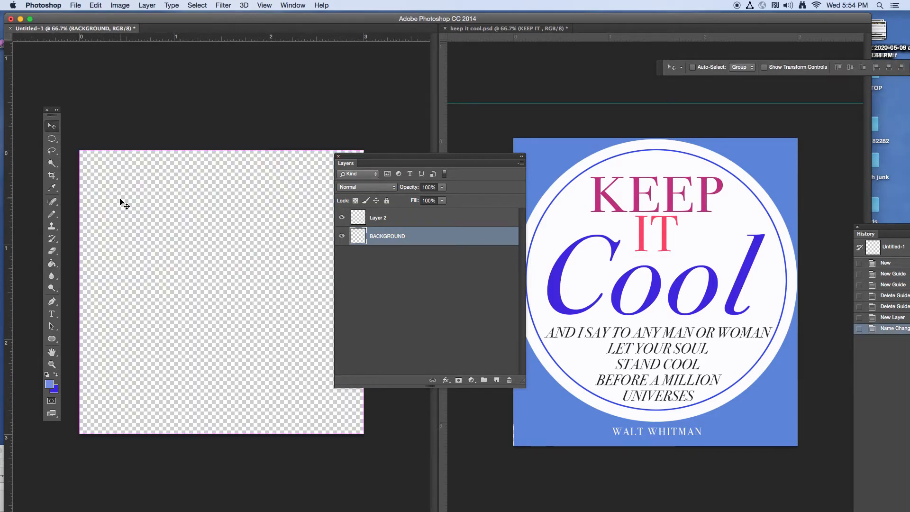
Select the entire canvas, fill the BACKGROUND layer with the Foreground Color at 100% opacity, and deselect
key(super+a)
click(96, 5)
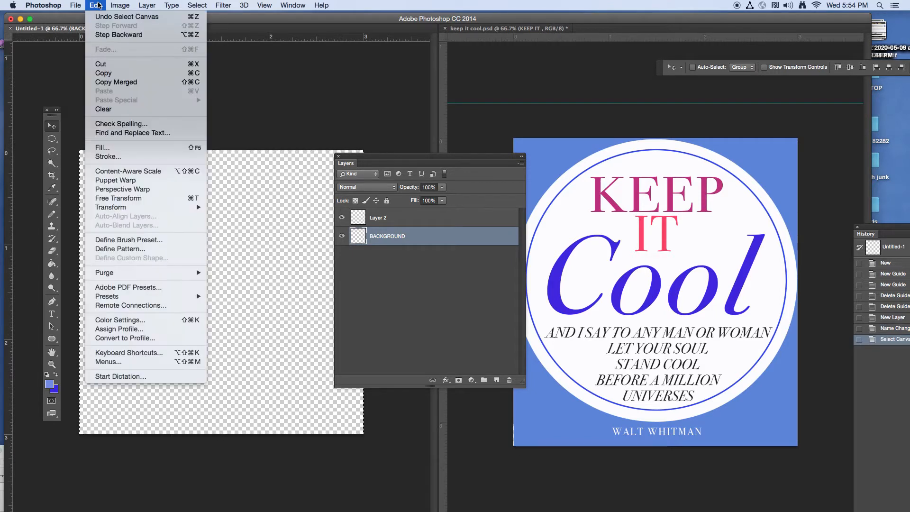
click(115, 148)
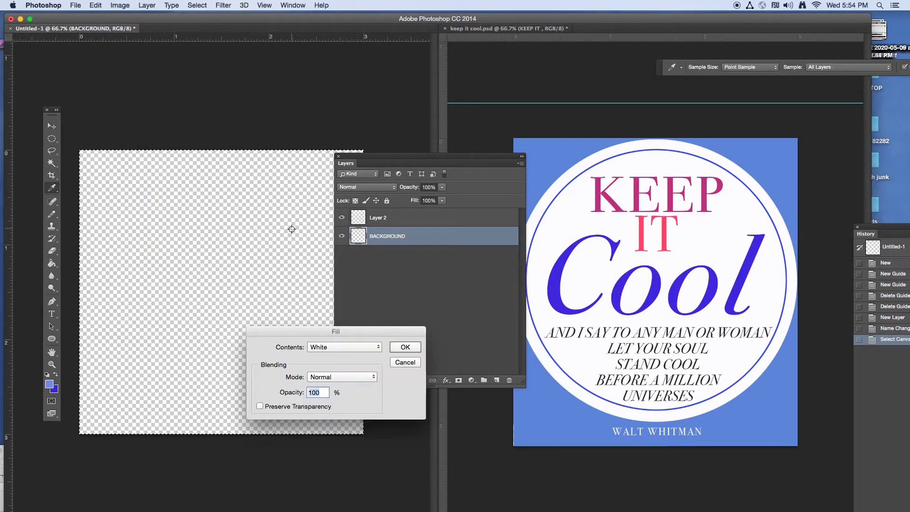
click(338, 346)
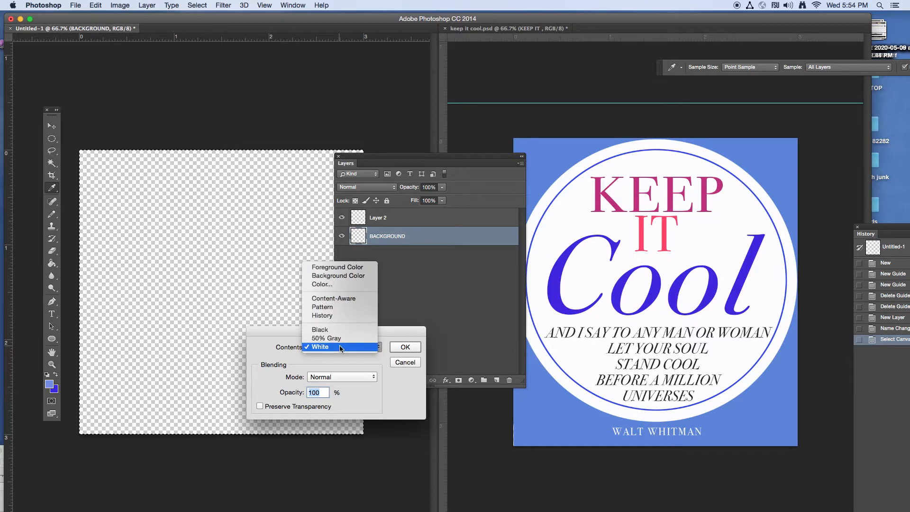
click(334, 267)
click(403, 348)
key(v)
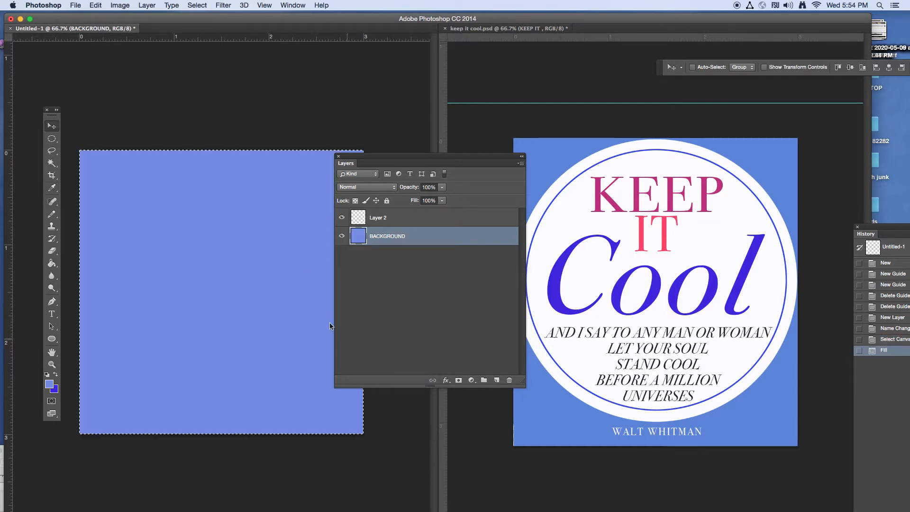
key(m)
key(super+d)
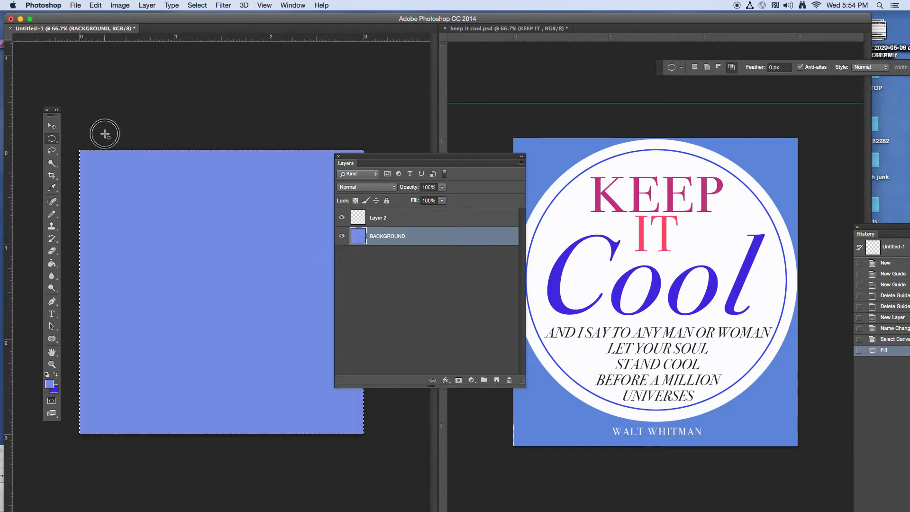
Add a vertical and a horizontal guide crossing at the canvas centre, each at about 1.5 inches
click(53, 125)
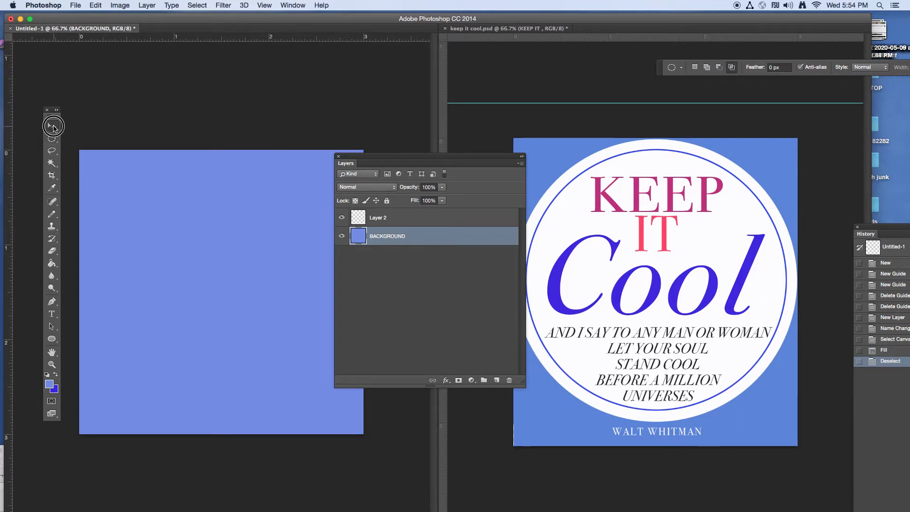
drag(8, 125, 222, 142)
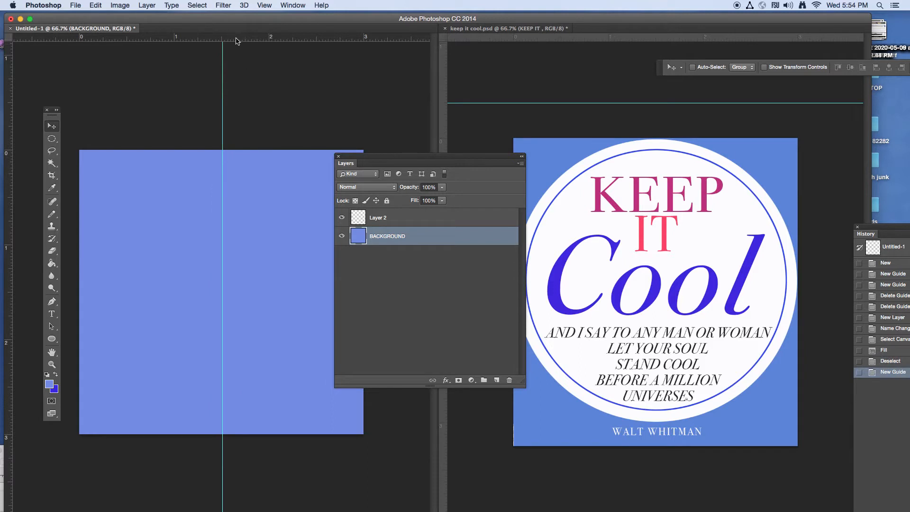
drag(237, 37, 252, 292)
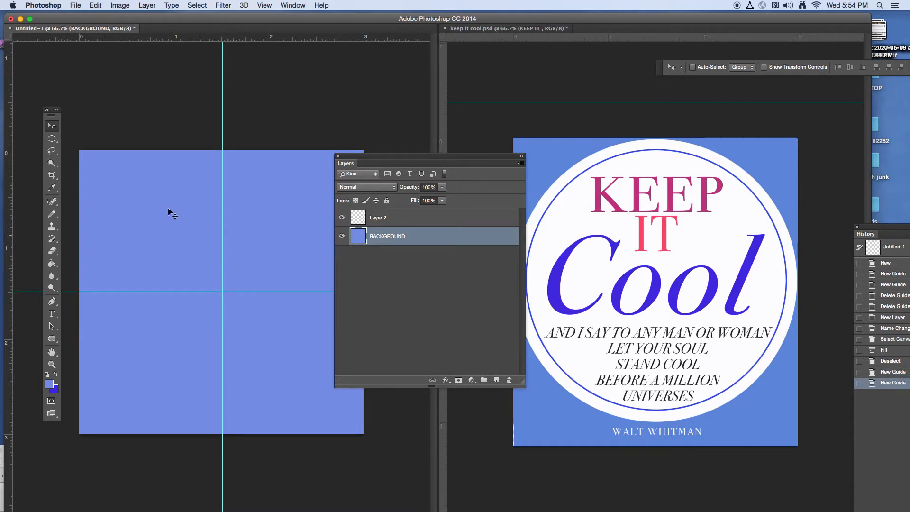
Move the Layers panel clear of the canvas and lock the BACKGROUND layer's transparent pixels
click(51, 138)
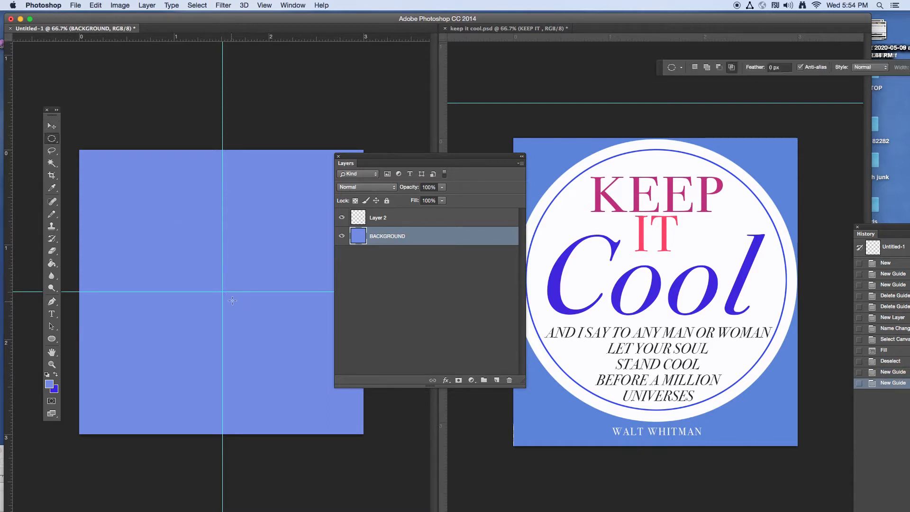
drag(373, 155, 409, 156)
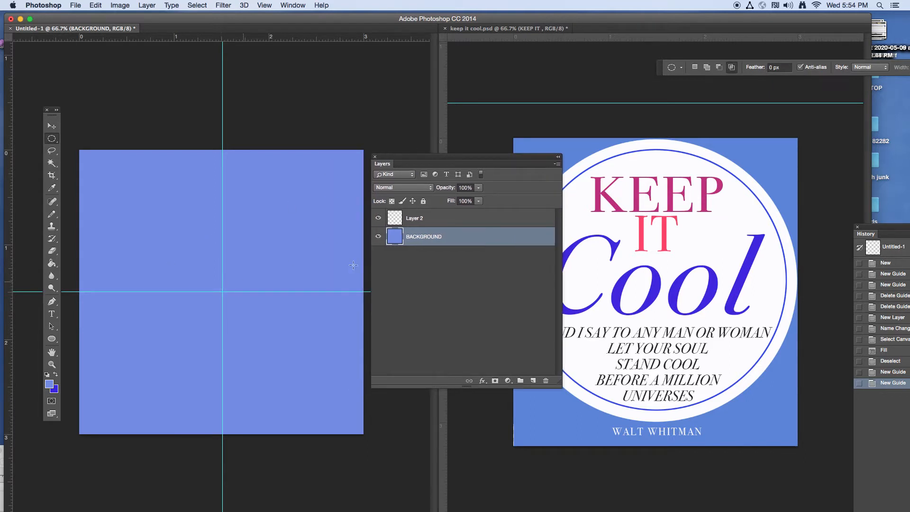
click(428, 219)
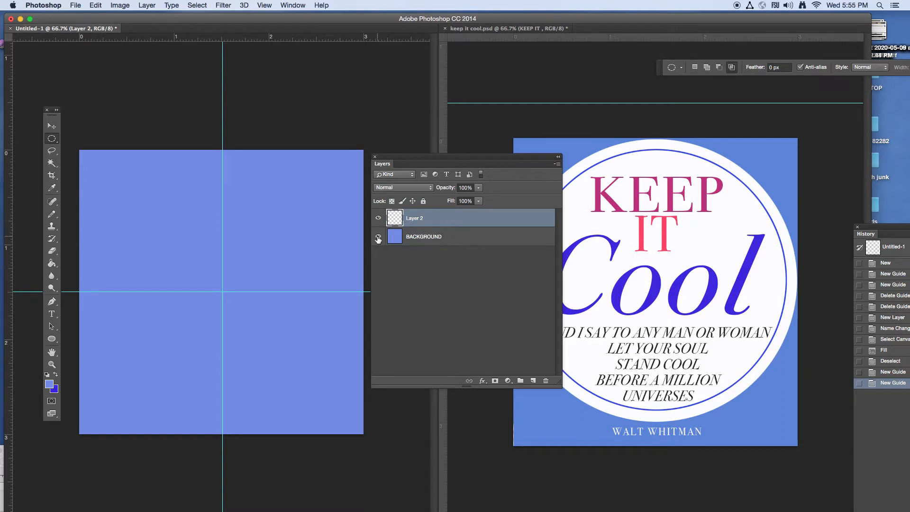
click(450, 242)
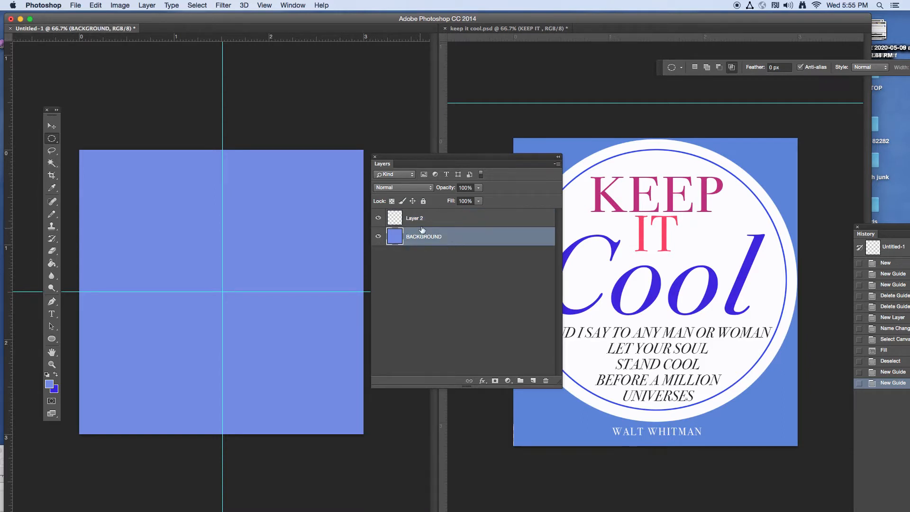
click(391, 201)
On Layer 2, draw a circular marquee selection outward from the guide intersection, almost as wide as the canvas
click(446, 222)
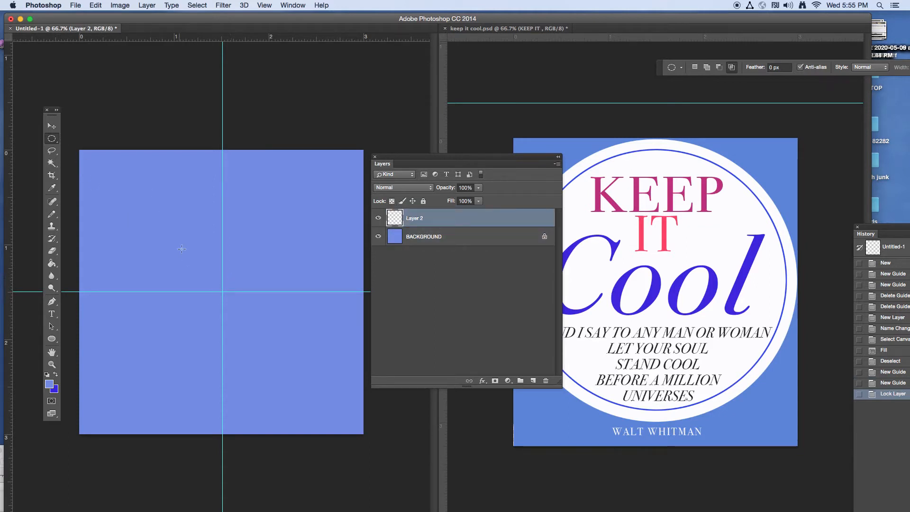
click(222, 291)
drag(222, 291, 81, 132)
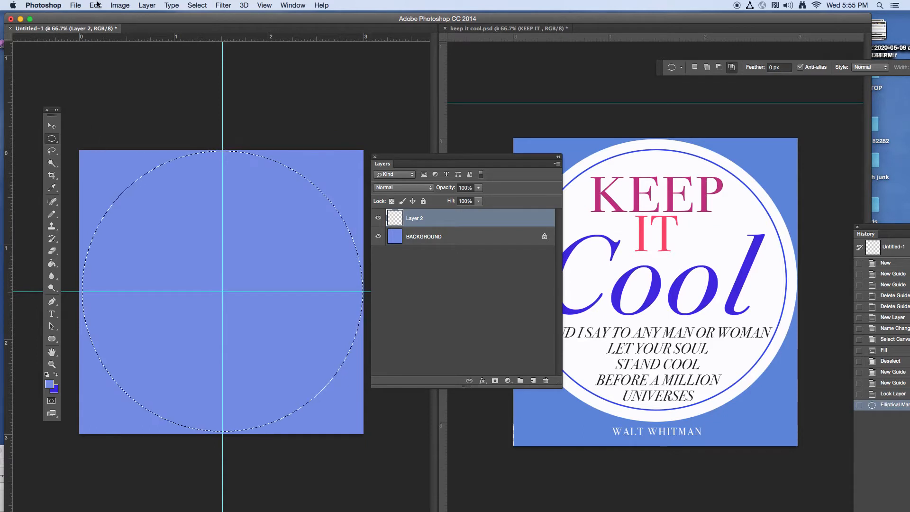
Fill the circular selection on Layer 2 with White in Normal mode at 100% opacity
click(95, 5)
click(130, 147)
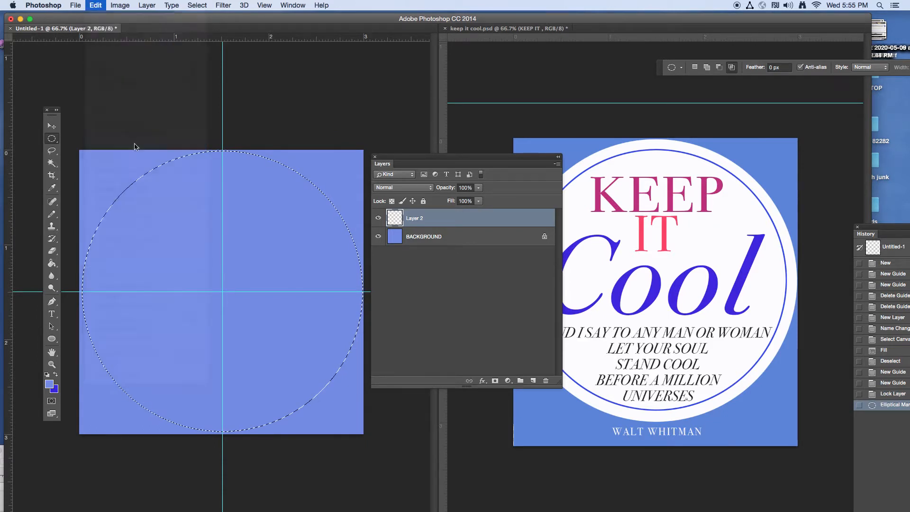
click(374, 347)
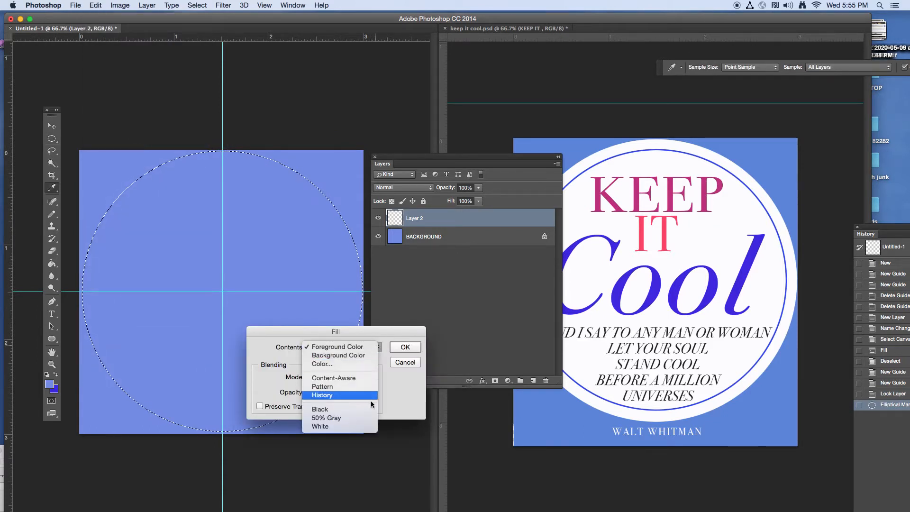
click(320, 404)
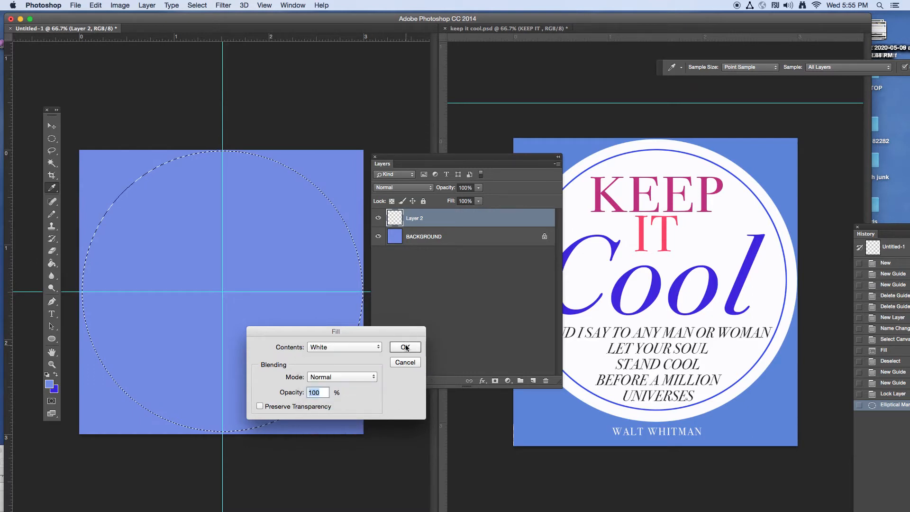
click(405, 347)
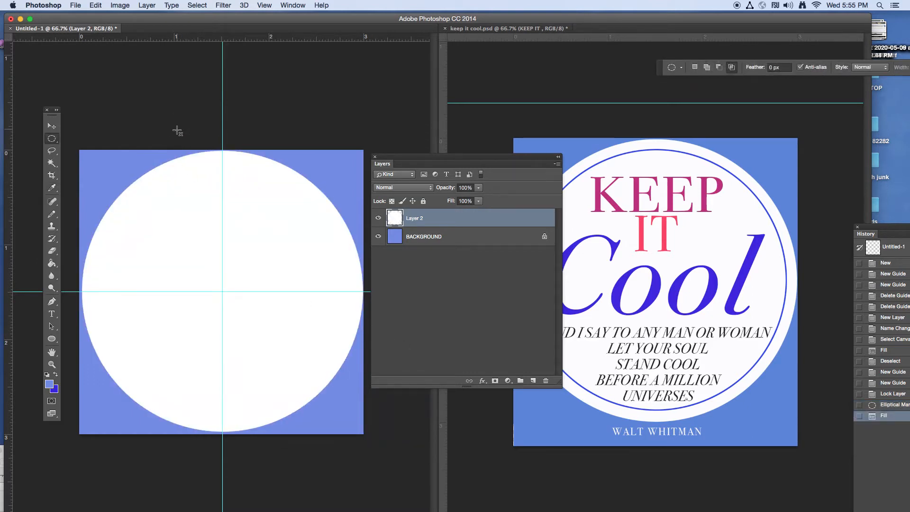
Swap the foreground and background colours and draw a circular marquee from the guide intersection, slightly inside the white circle's edge
key(super+d)
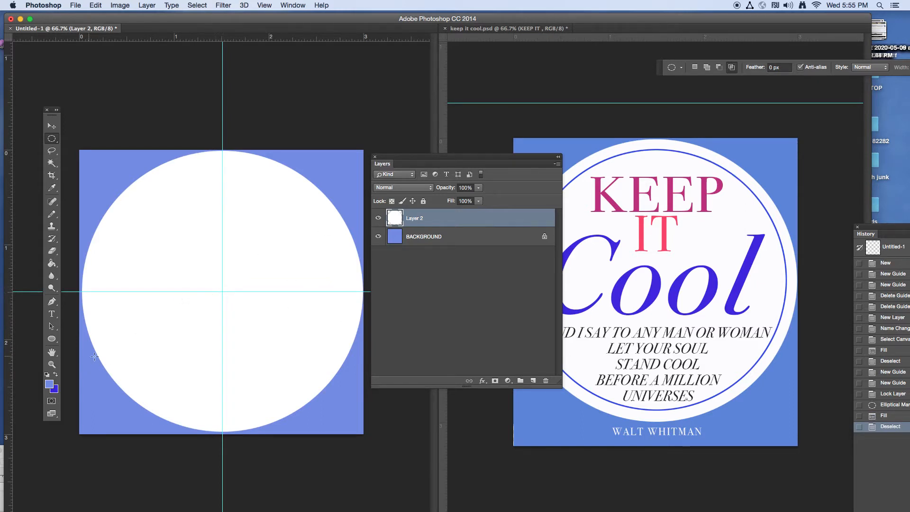
click(55, 375)
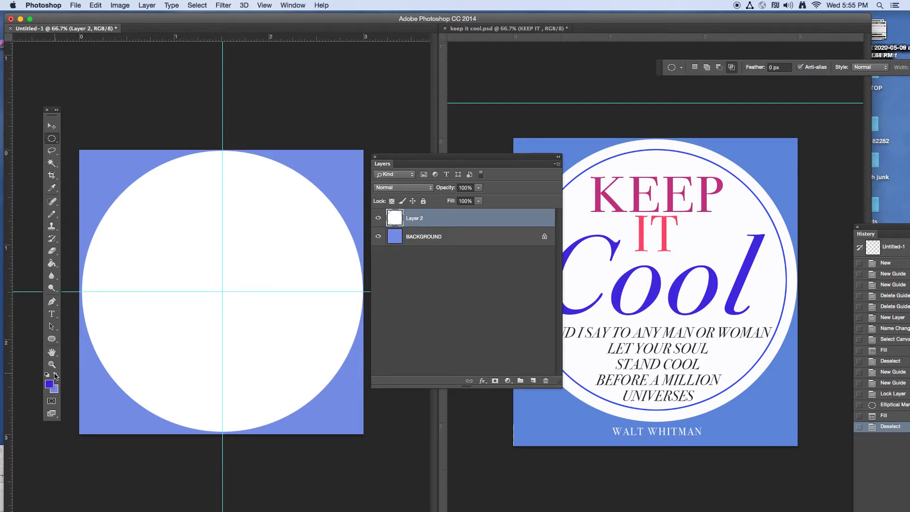
click(224, 291)
drag(223, 291, 92, 132)
key(Escape)
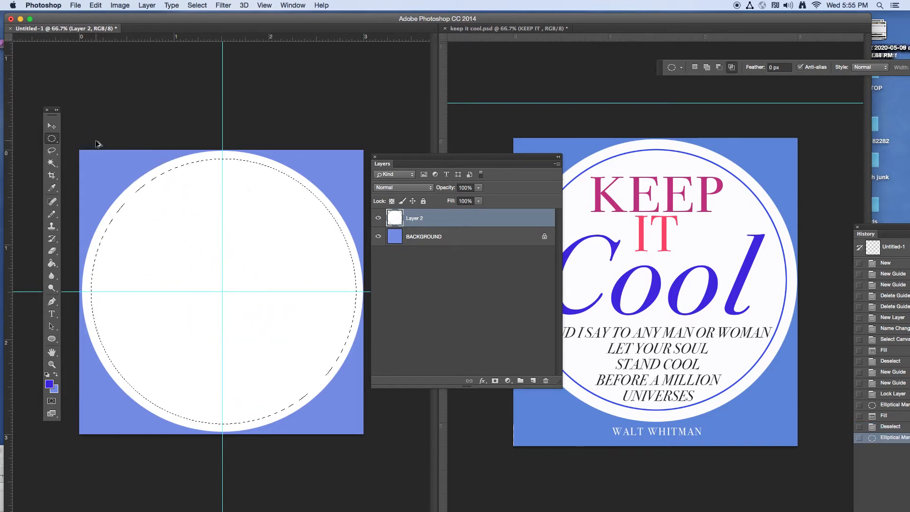
Stroke the circular selection on Layer 2 with a 4 px dark blue line, Inside, Normal mode, 100% opacity, and deselect
click(97, 5)
click(130, 157)
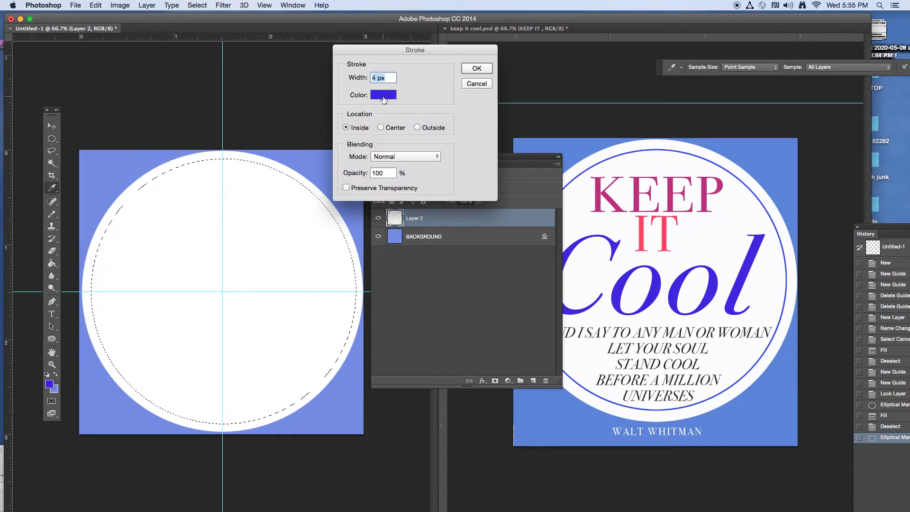
click(474, 74)
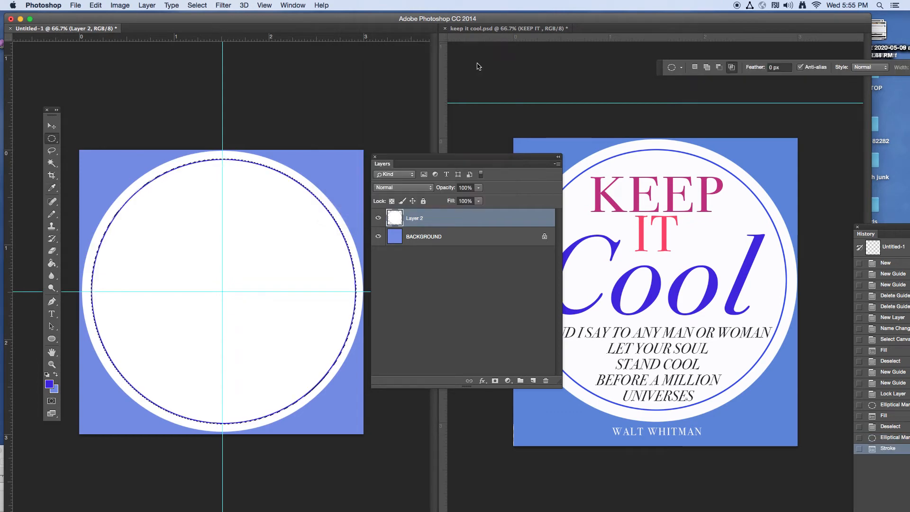
key(super+d)
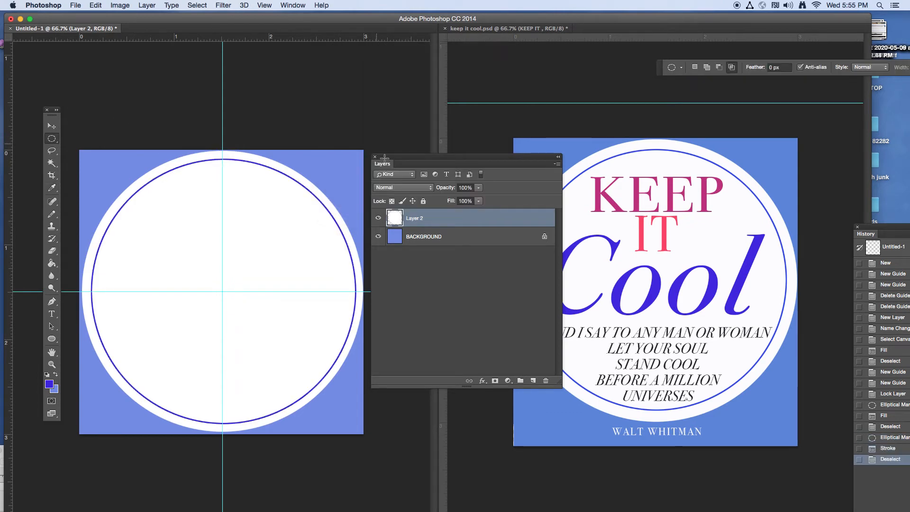
Arrange the Layers and Character panels in the space between the two artworks, keeping the reference design uncovered
drag(397, 161, 350, 394)
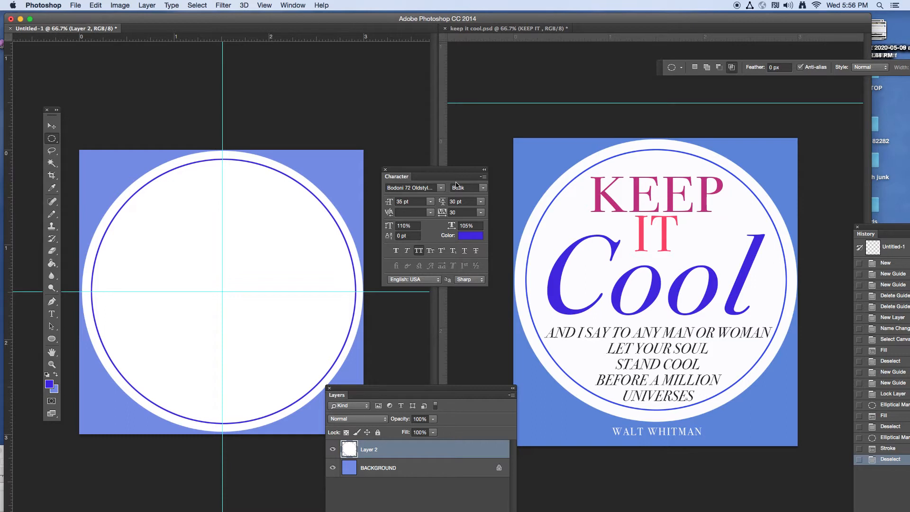
drag(432, 168, 439, 131)
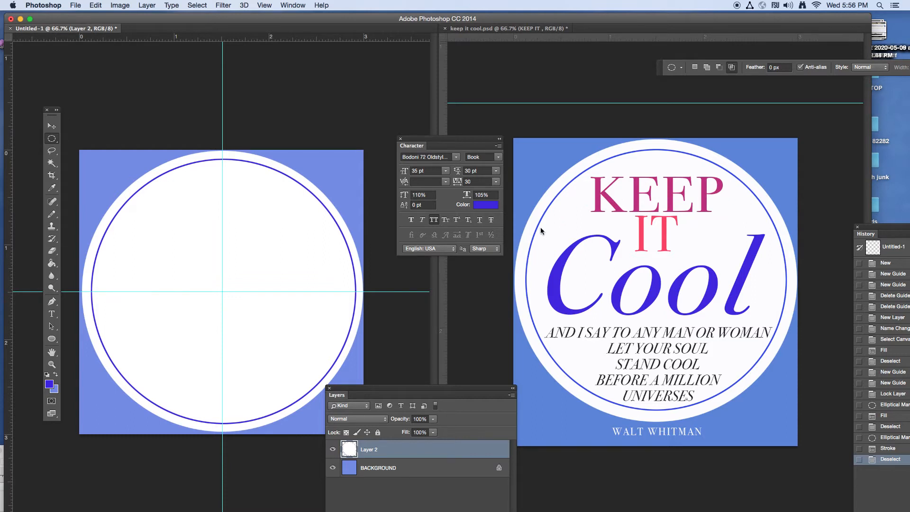
key(super+1)
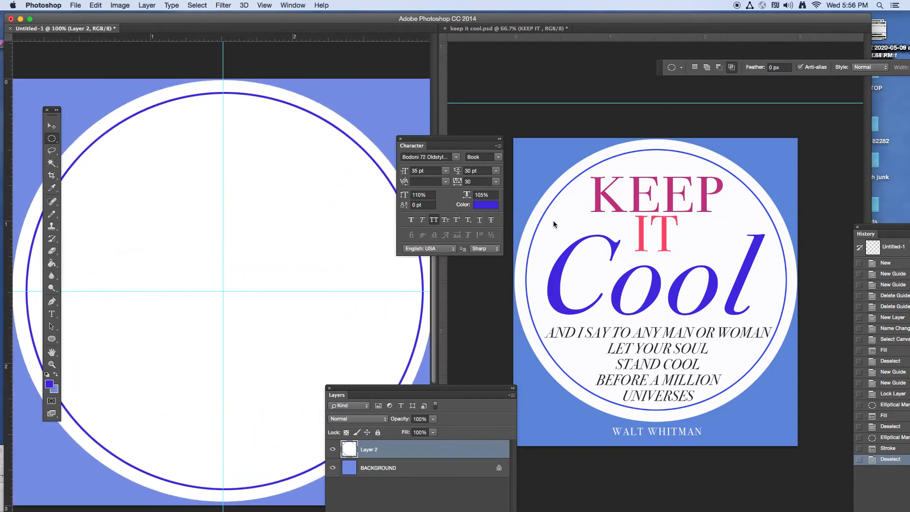
key(super+minus)
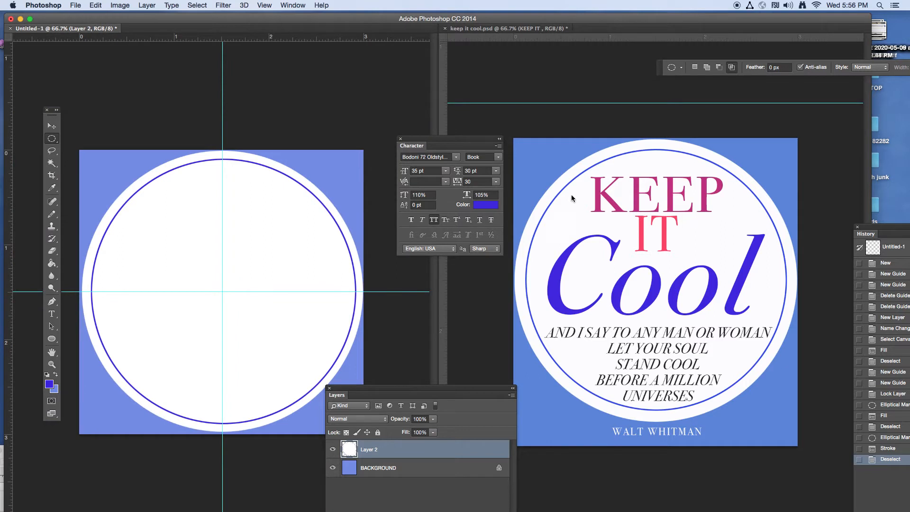
drag(441, 140, 419, 182)
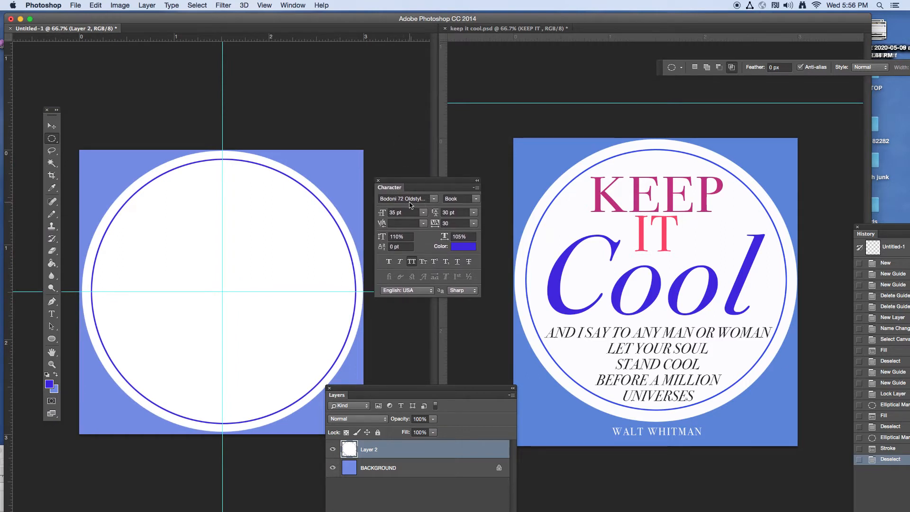
Review the available font styles and the font list, keeping Bodoni 72 Oldstyle in the Book style
click(475, 199)
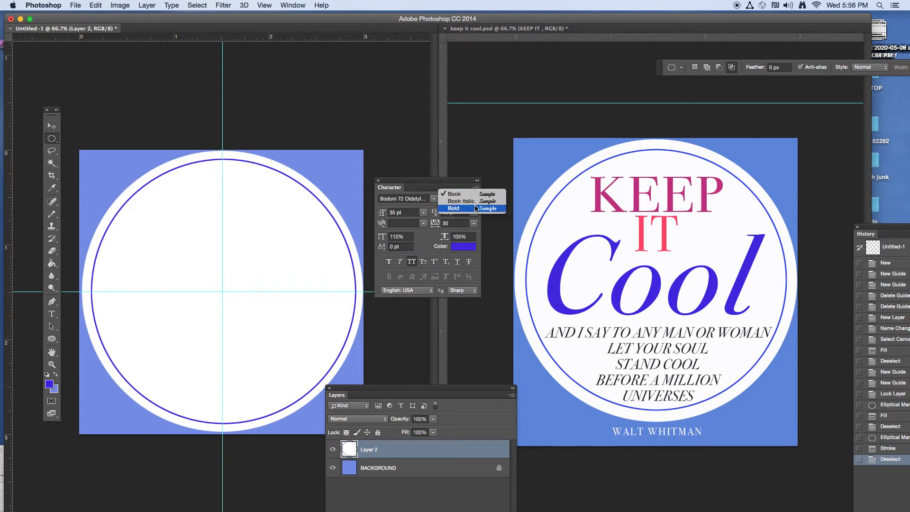
click(471, 194)
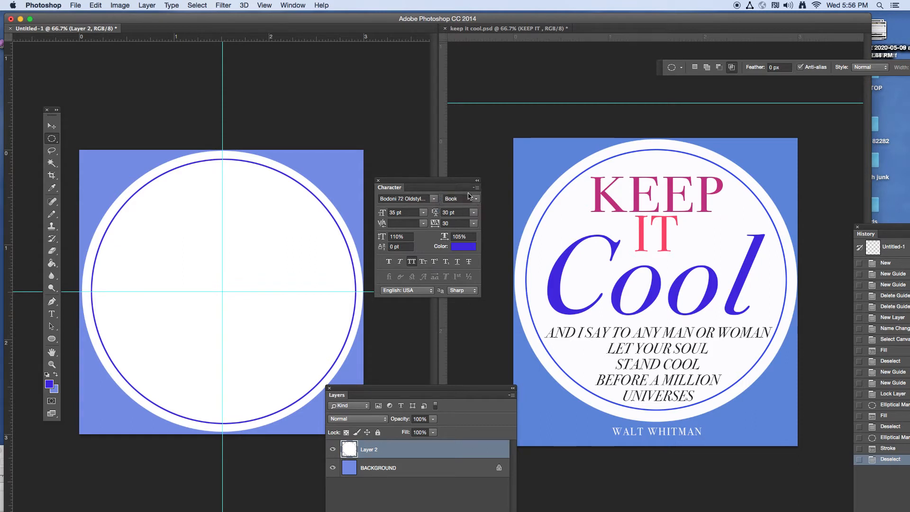
drag(400, 199, 374, 199)
click(401, 198)
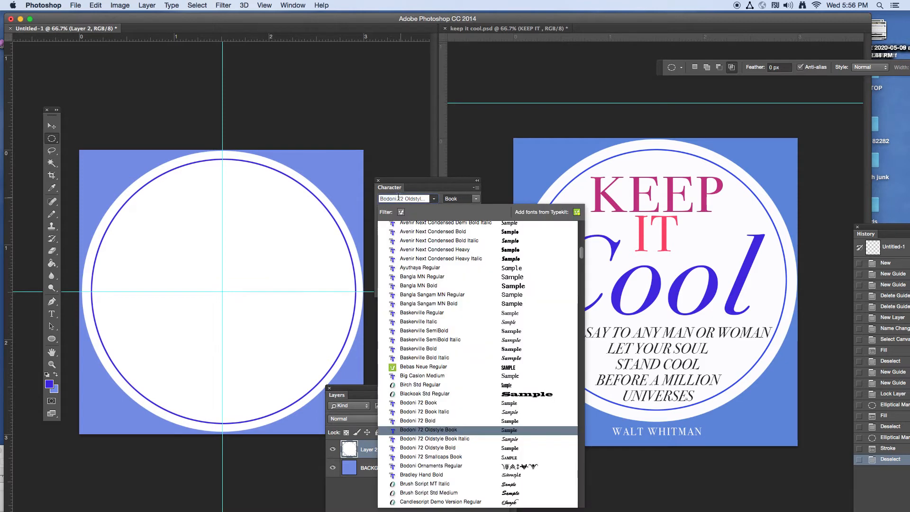
click(416, 199)
click(411, 199)
click(430, 182)
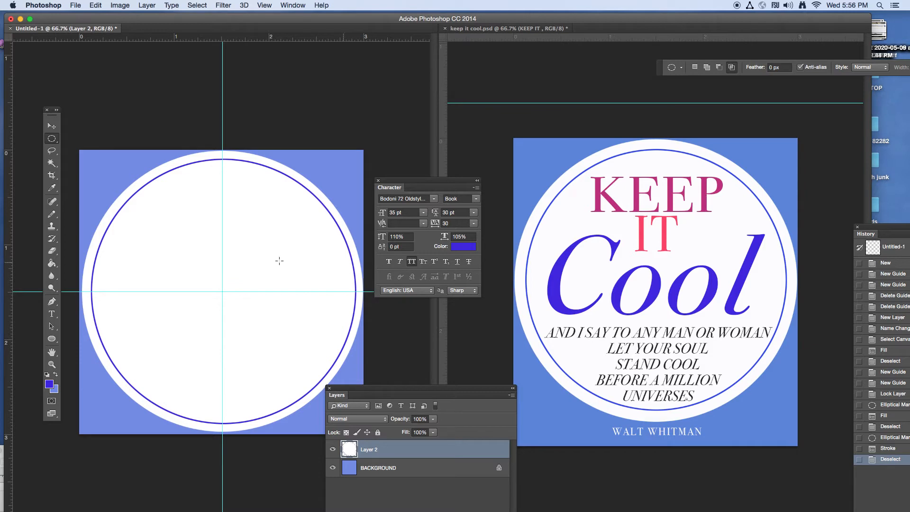
Add a text box across the circle's upper half reading KEEP, and move the word down inside the ring
click(52, 314)
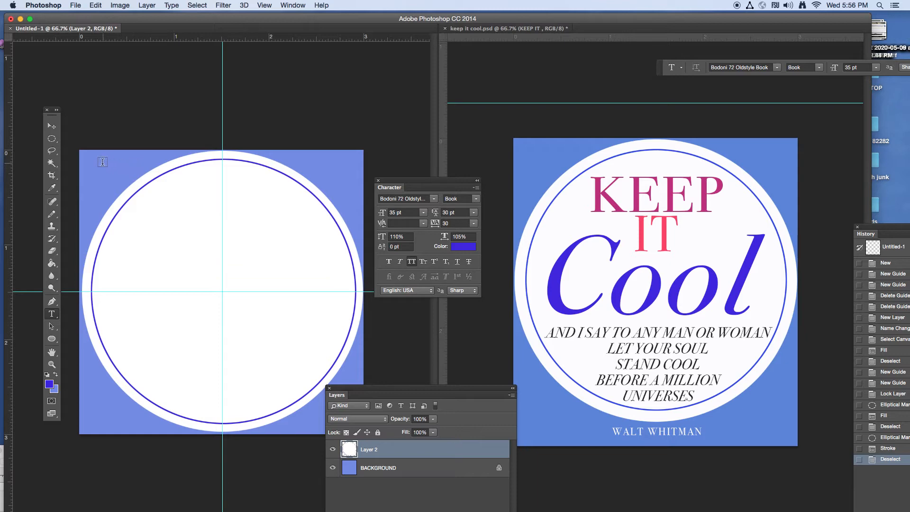
drag(98, 161, 357, 268)
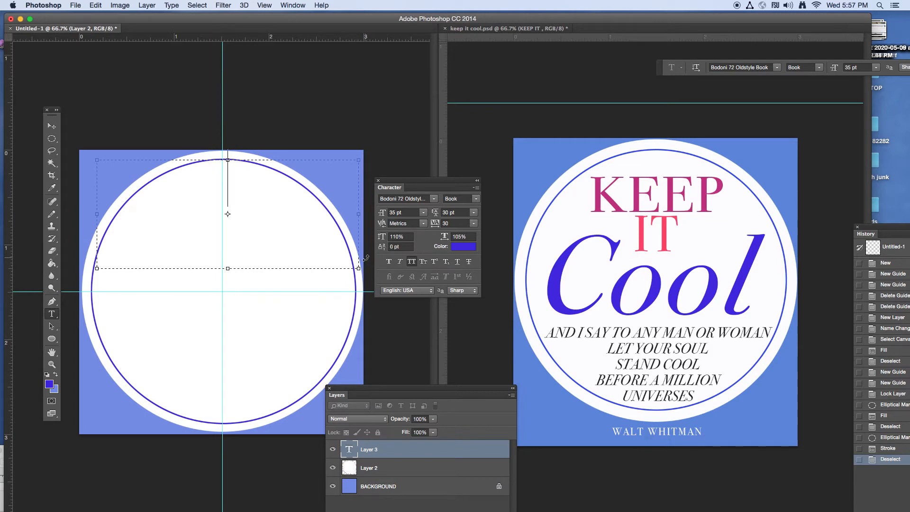
text(KEEP)
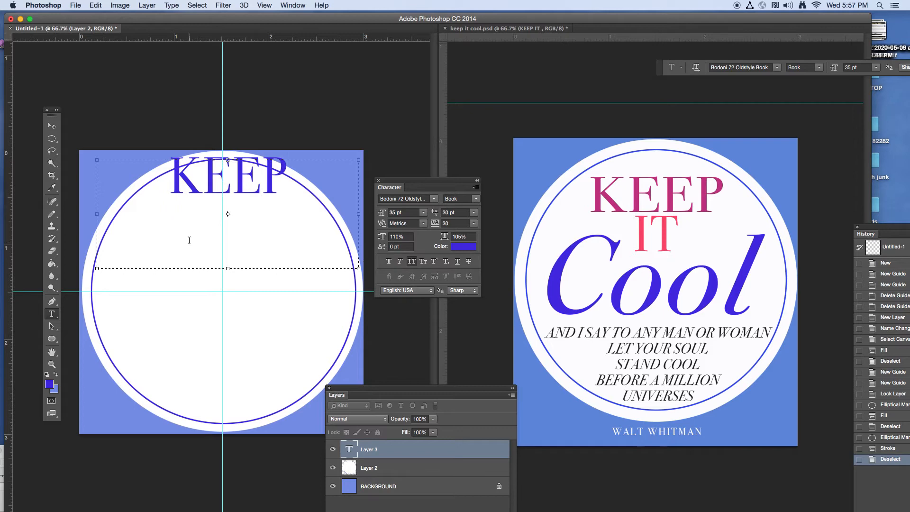
click(52, 126)
mouse_move(222, 189)
mouse_down()
mouse_move(238, 189)
mouse_move(236, 196)
mouse_up()
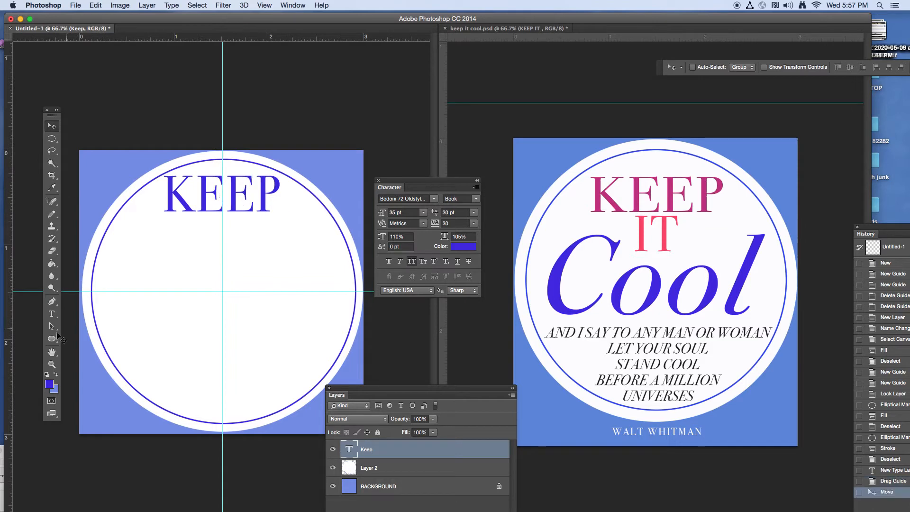
Inspect the character settings and text colour of the word KEEP in the reference design keep it cool.psd
click(52, 314)
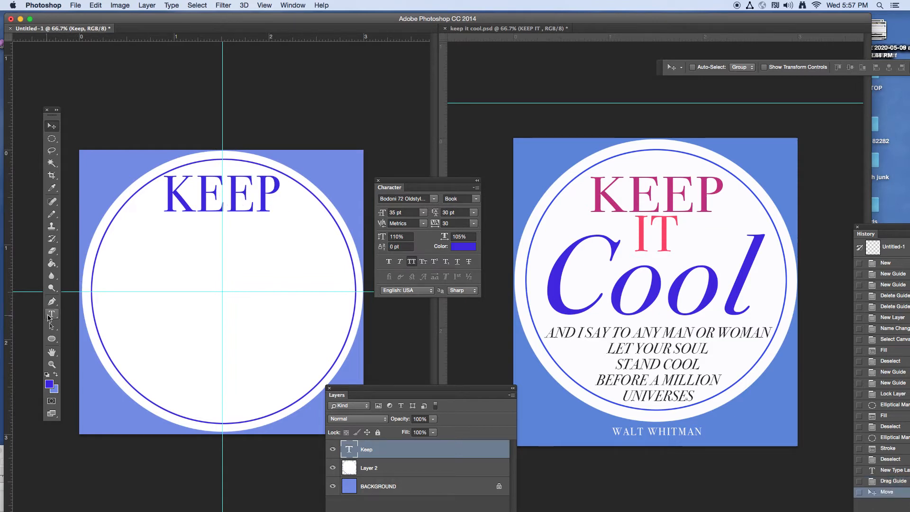
click(632, 190)
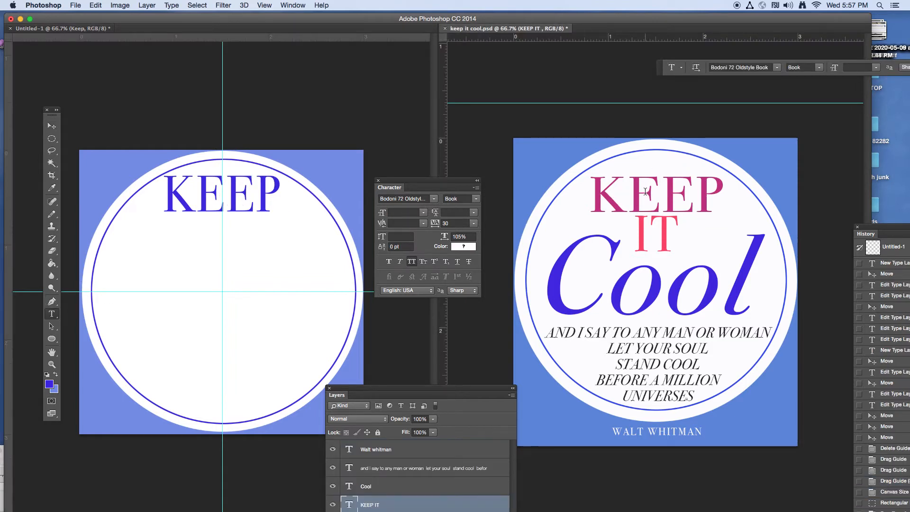
click(713, 194)
drag(725, 193, 596, 191)
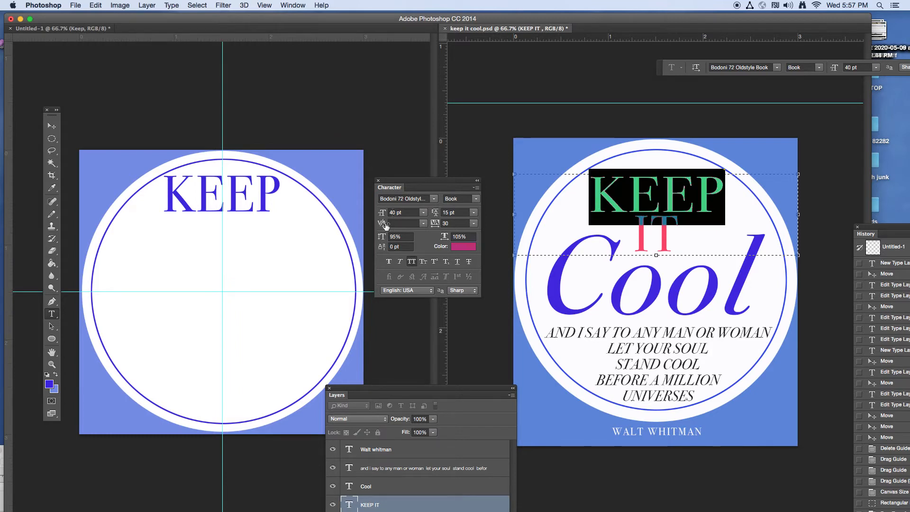
click(460, 247)
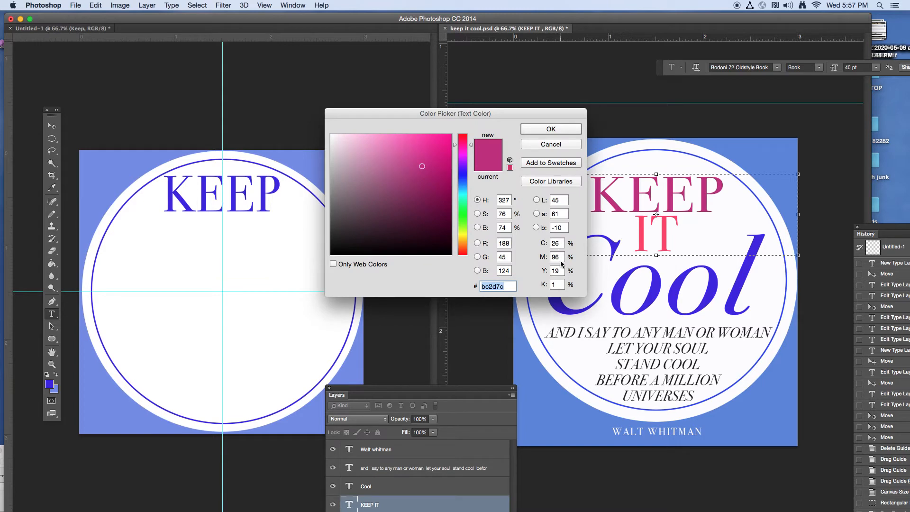
click(552, 129)
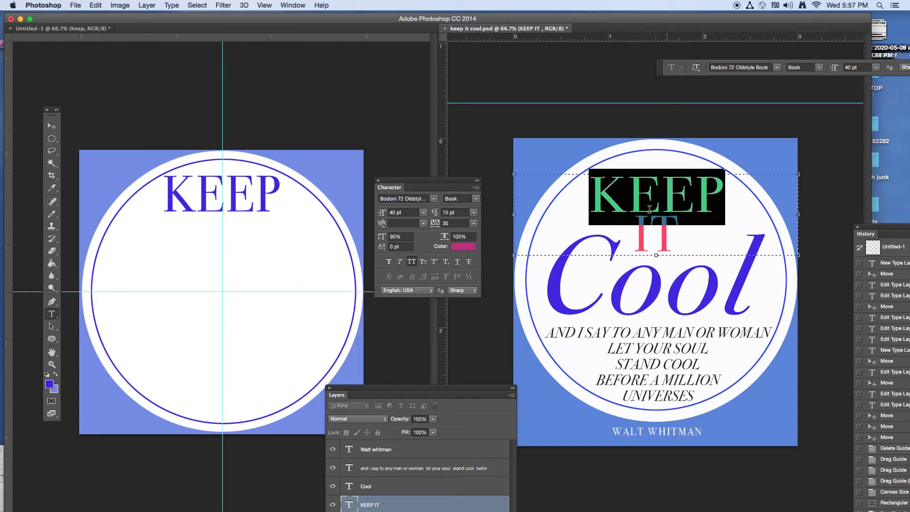
click(51, 126)
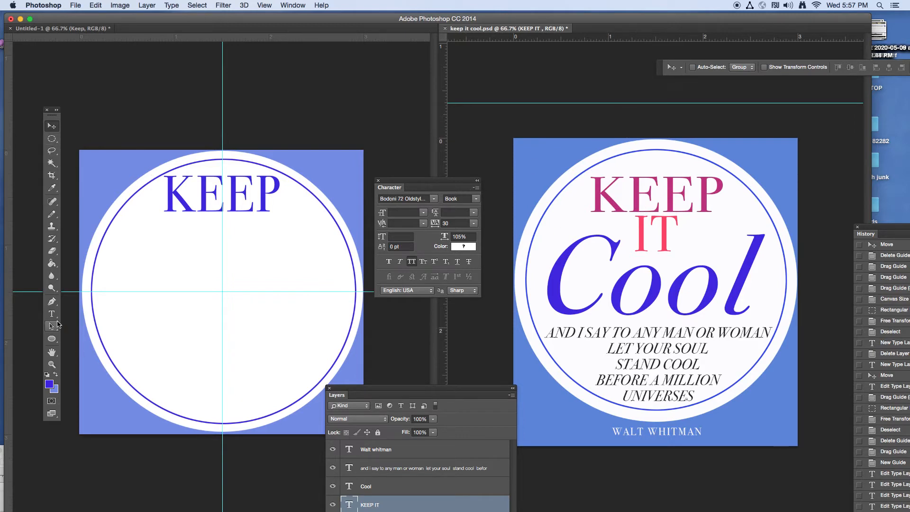
Copy the formatted KEEP IT text from the reference design keep it cool.psd
key(t)
click(647, 198)
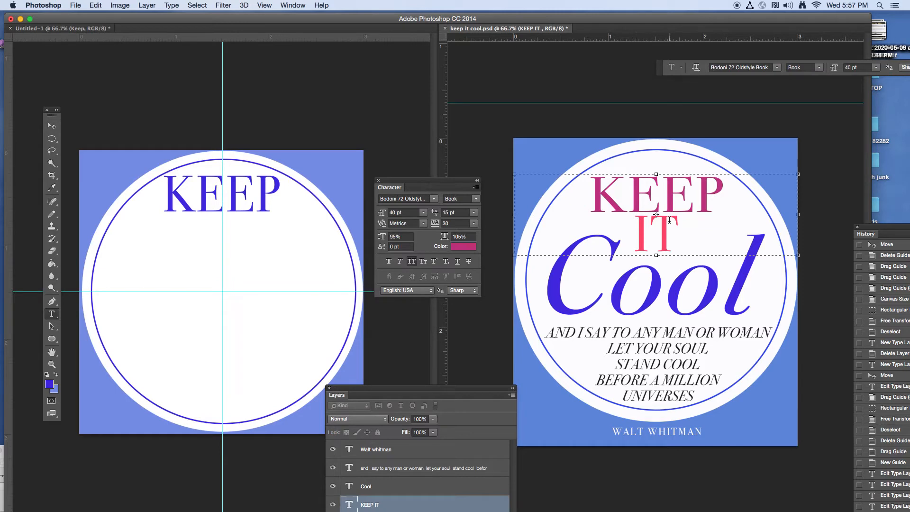
drag(668, 219, 584, 179)
key(super+c)
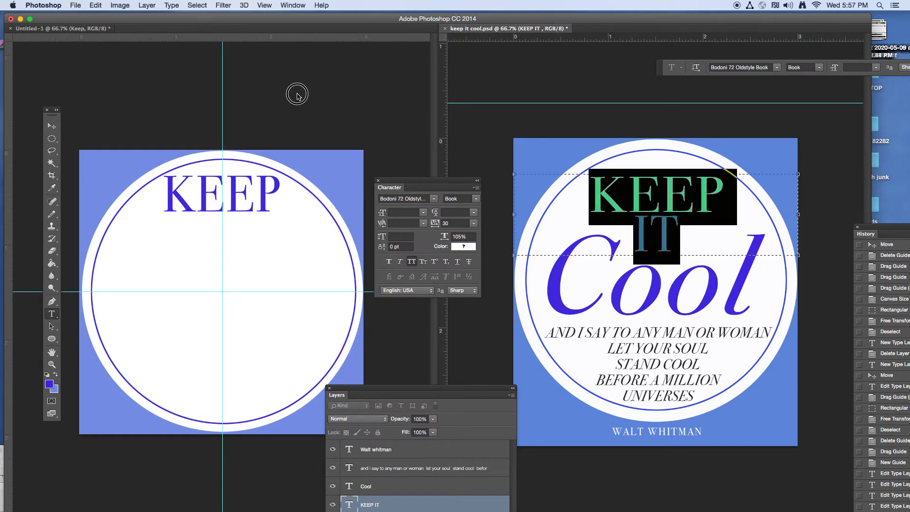
click(52, 138)
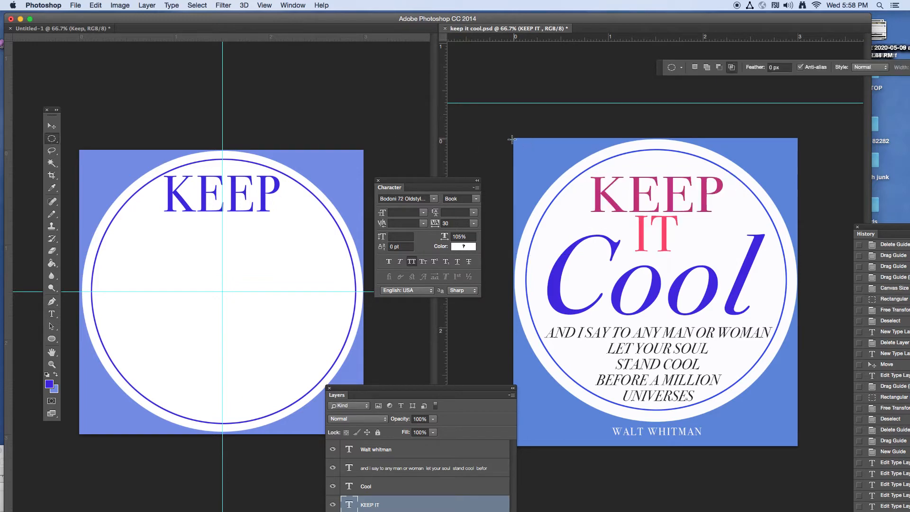
Replace the word KEEP in the Untitled-1 text box with the copied, formatted KEEP IT text
click(180, 190)
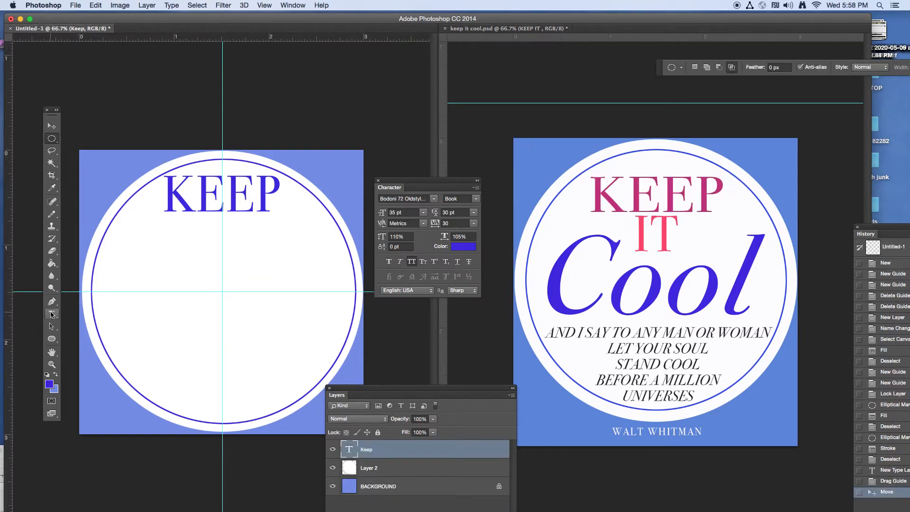
click(52, 314)
click(282, 200)
drag(282, 201, 134, 194)
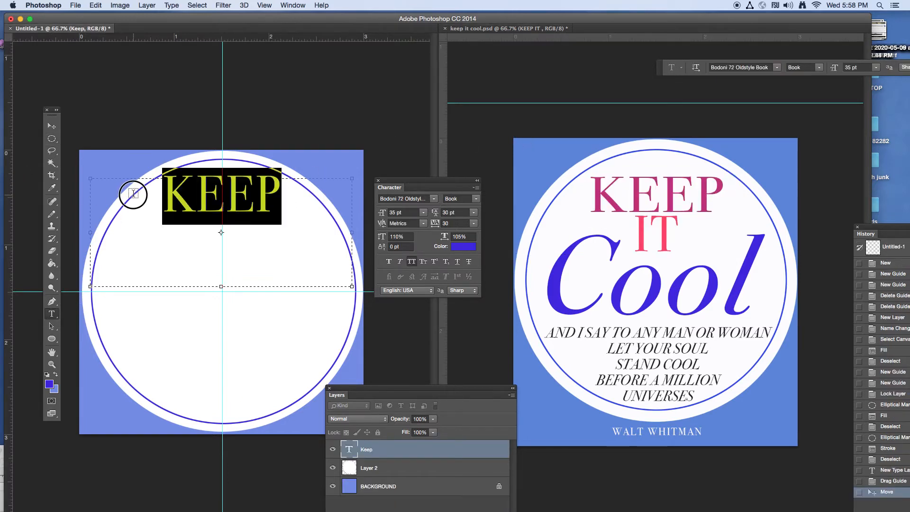
key(super+v)
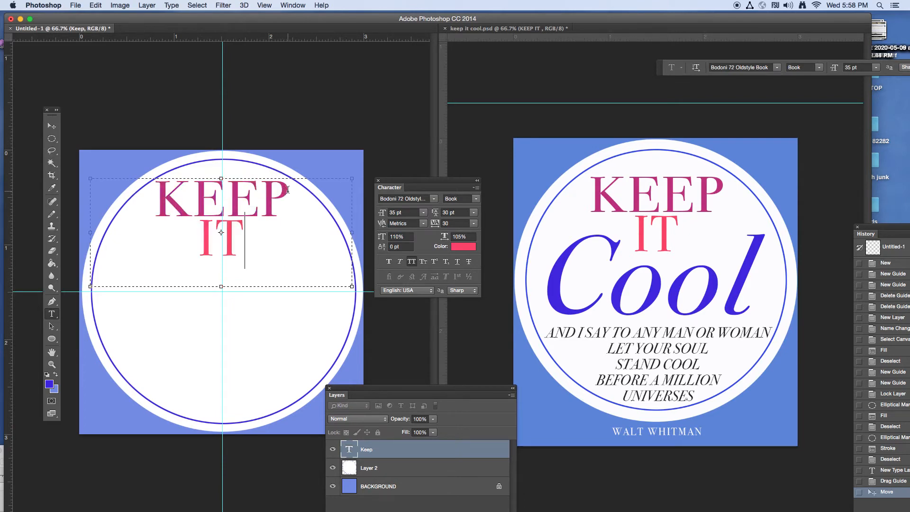
Examine the font, size, scale, colour and caps options of the word KEEP in the Untitled-1 text box
drag(287, 190, 151, 195)
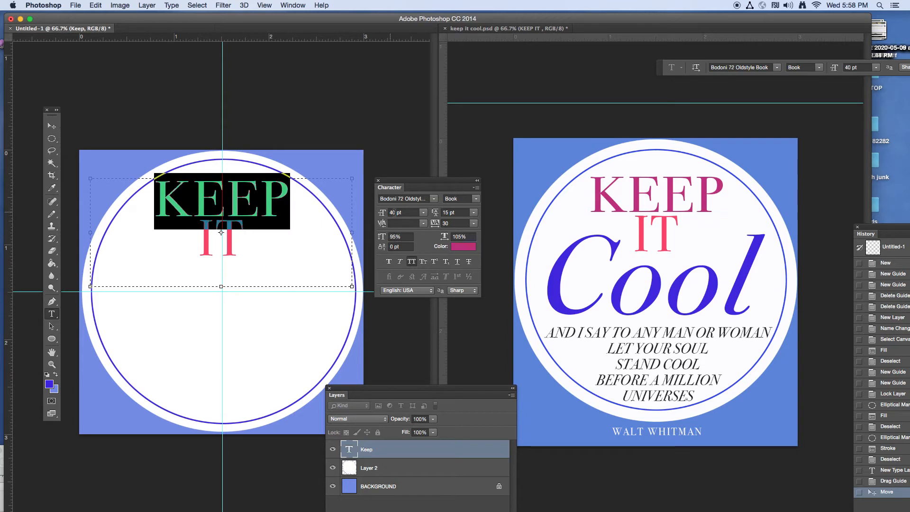
key(Right)
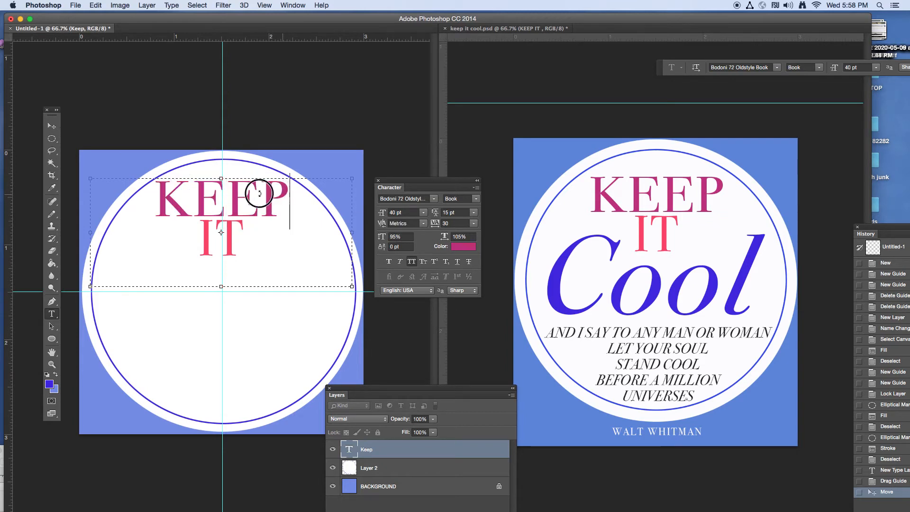
double_click(259, 193)
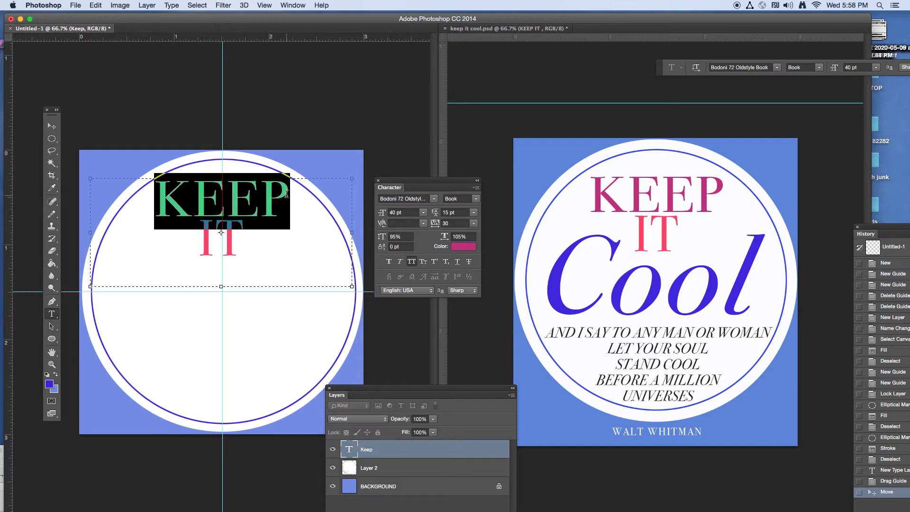
click(477, 190)
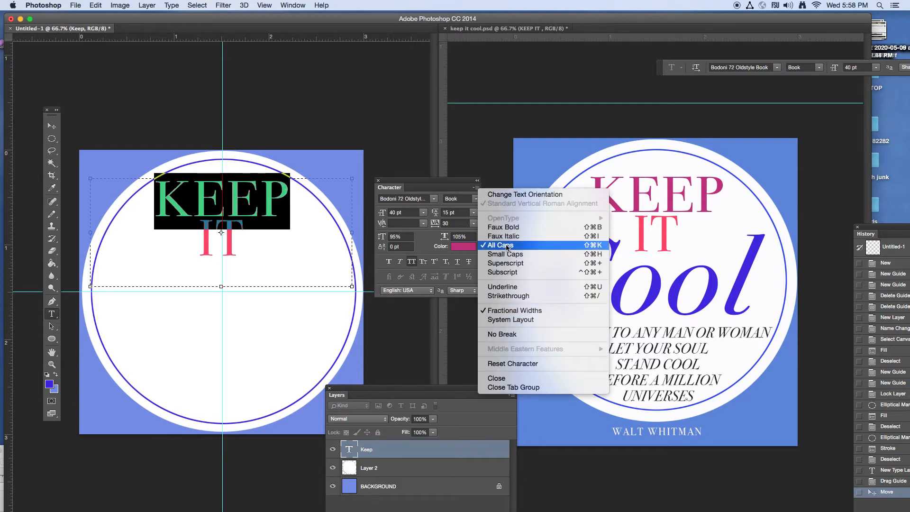
click(477, 189)
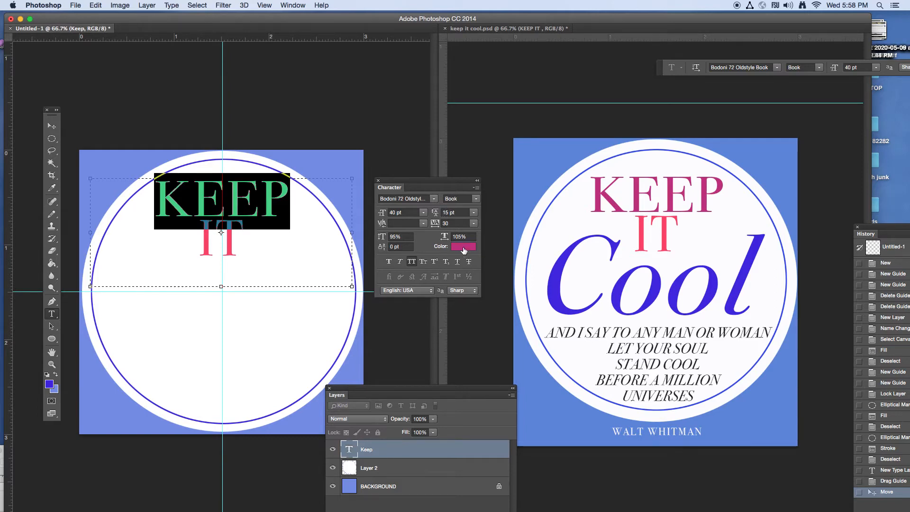
click(244, 232)
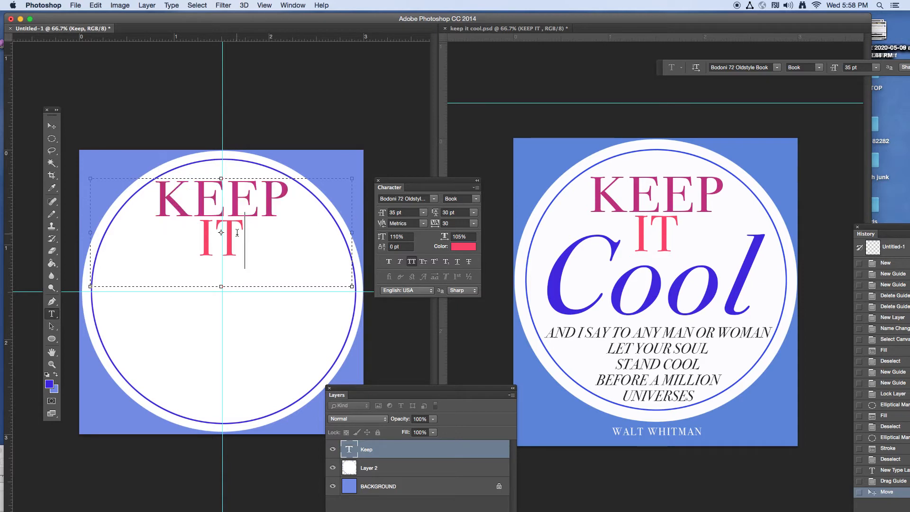
drag(291, 192, 148, 195)
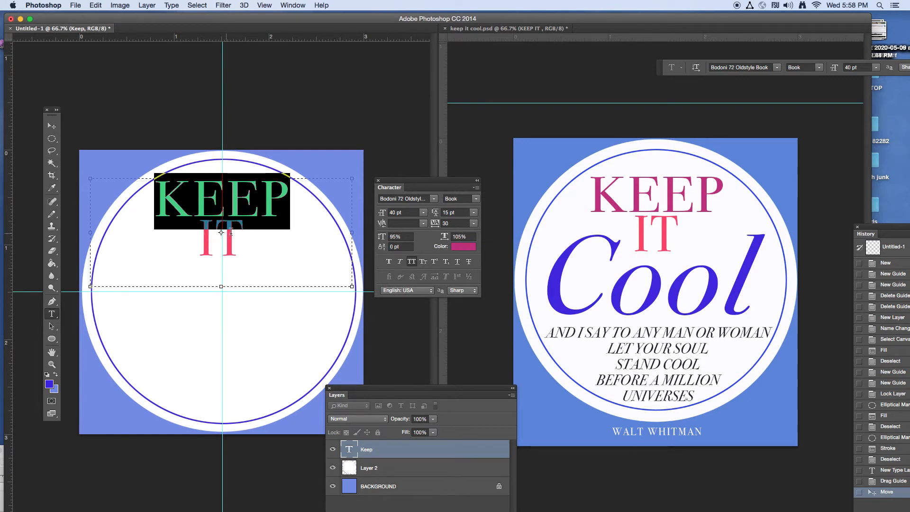
Inspect the vertical and horizontal scale of the word IT
drag(250, 256, 189, 238)
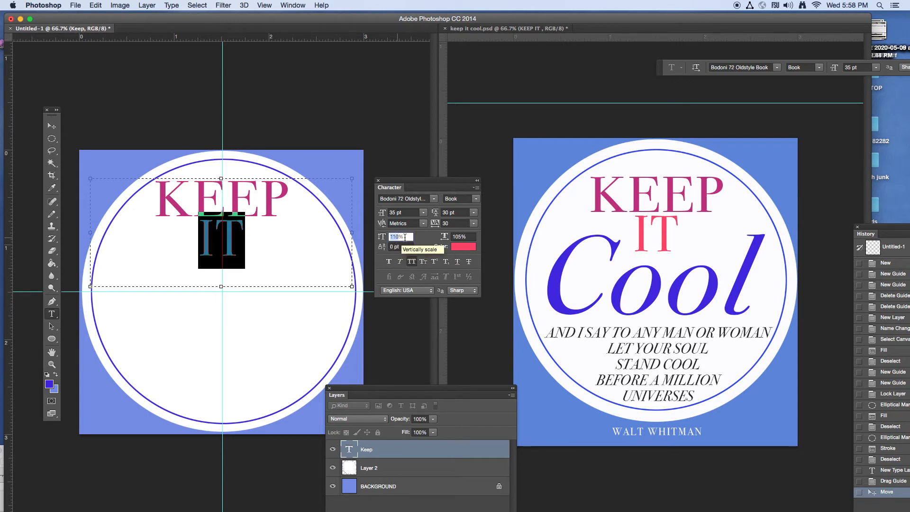
click(401, 236)
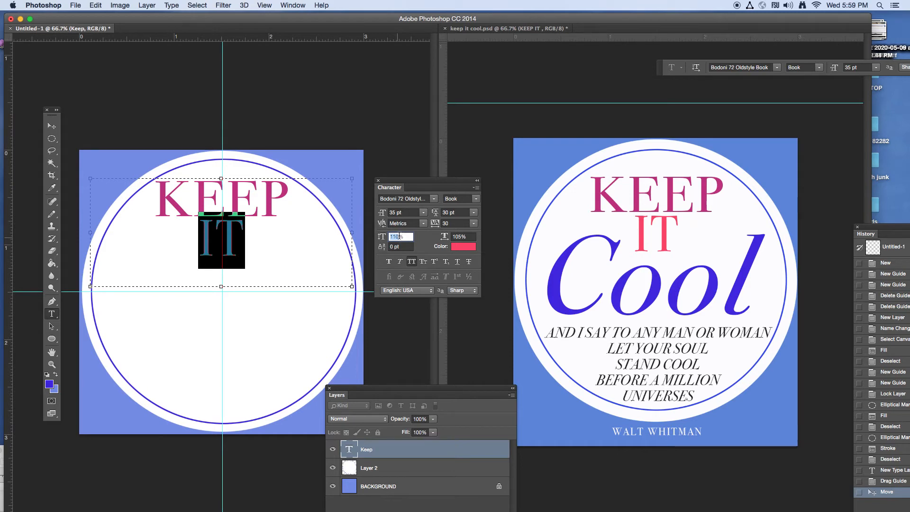
click(398, 237)
click(463, 237)
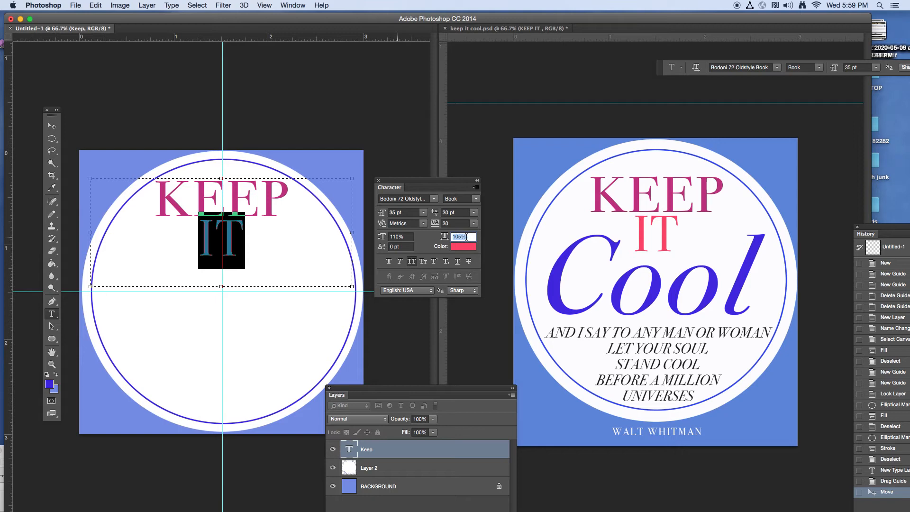
click(281, 236)
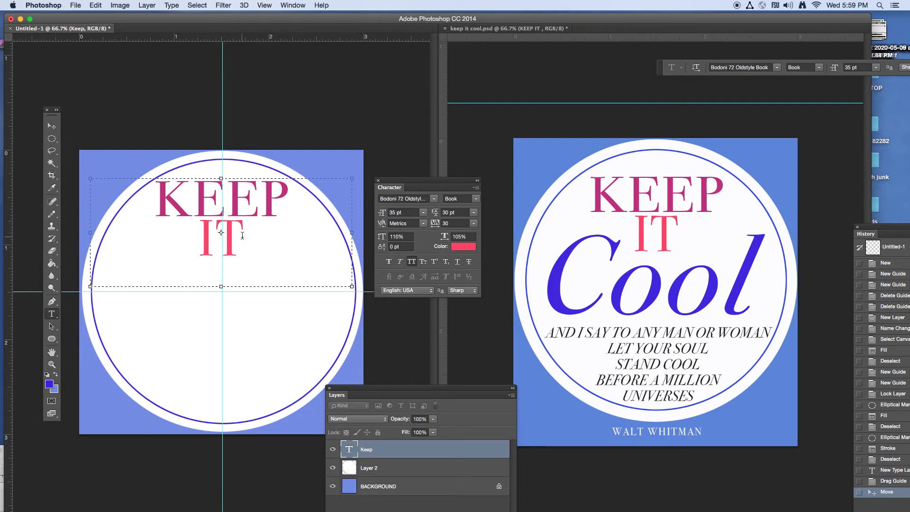
Try a 100% horizontal scale on the word IT, and set it back to 105%
drag(240, 237, 197, 239)
click(462, 237)
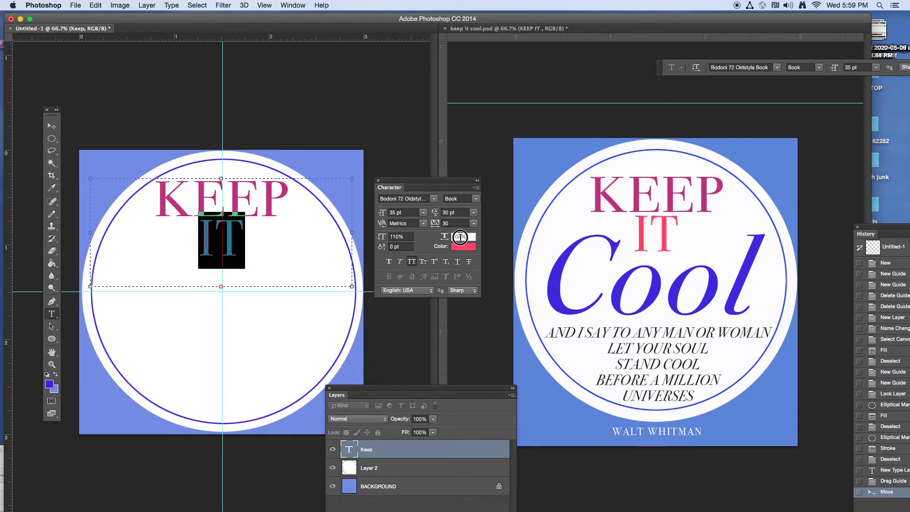
text(100)
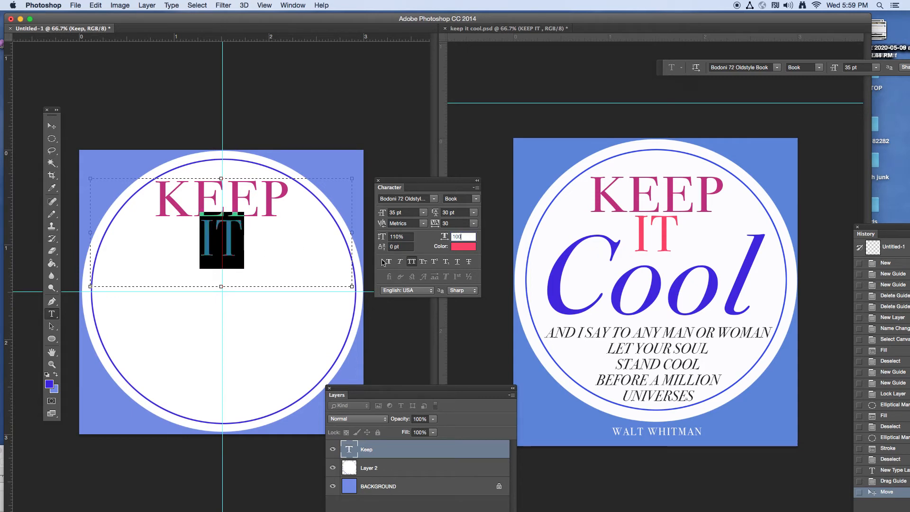
key(Return)
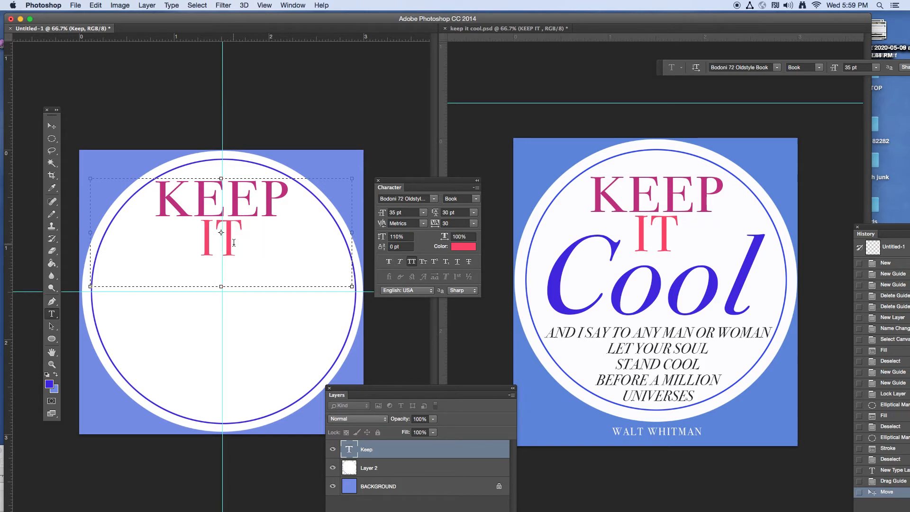
double_click(464, 236)
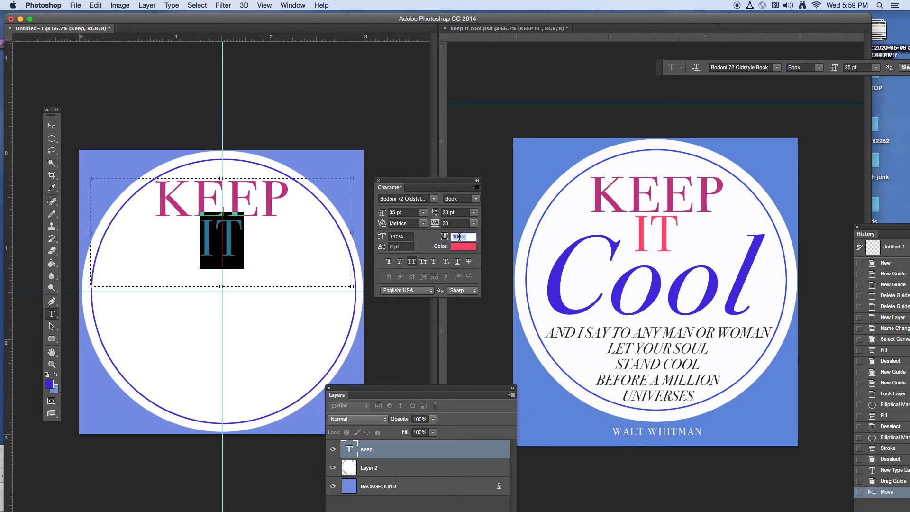
text(5)
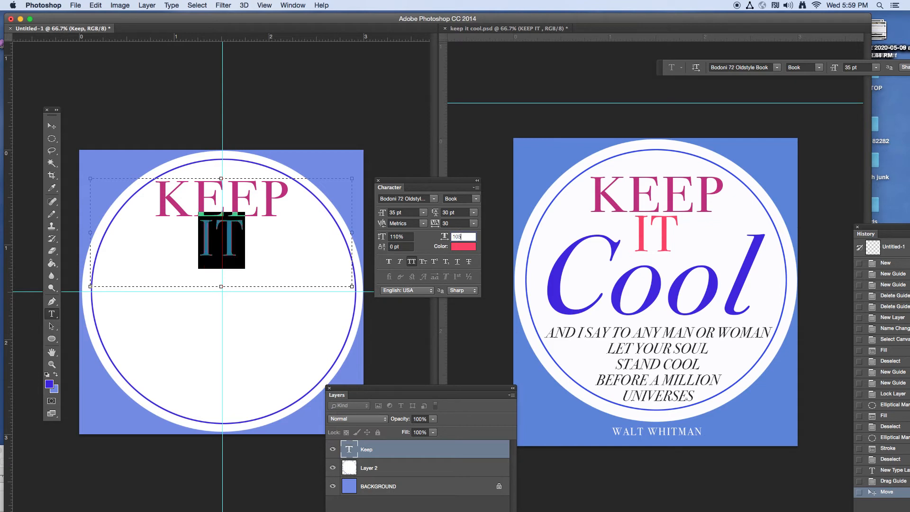
click(273, 234)
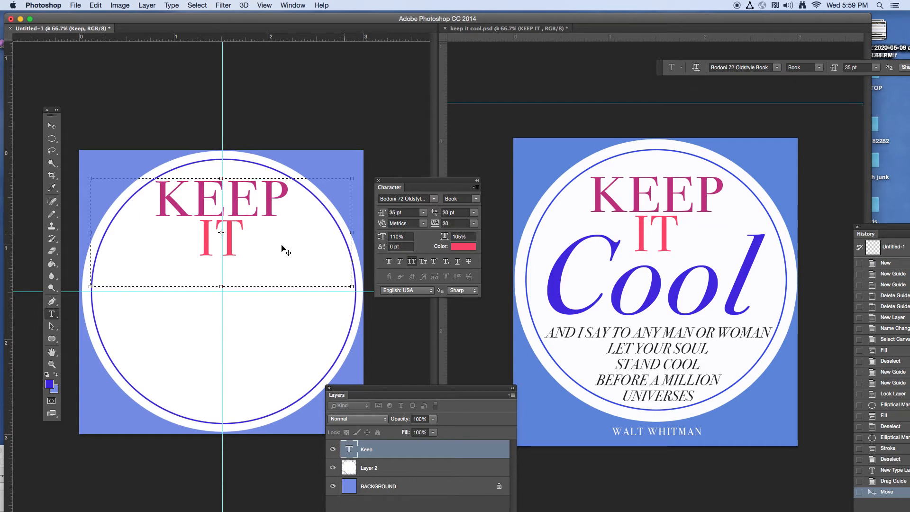
Raise the lower edge of the KEEP IT text box closer to the lettering and check the leading of IT
drag(239, 232, 159, 199)
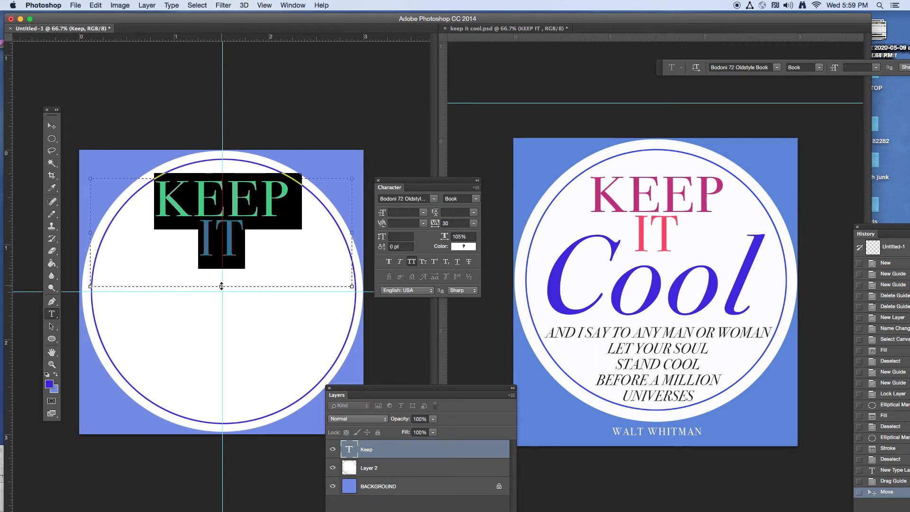
drag(221, 285, 222, 264)
drag(241, 236, 195, 232)
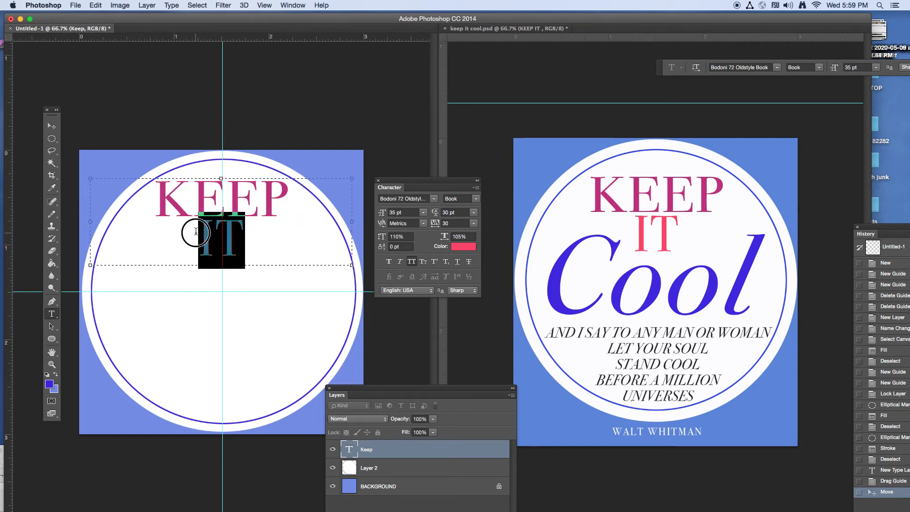
click(451, 212)
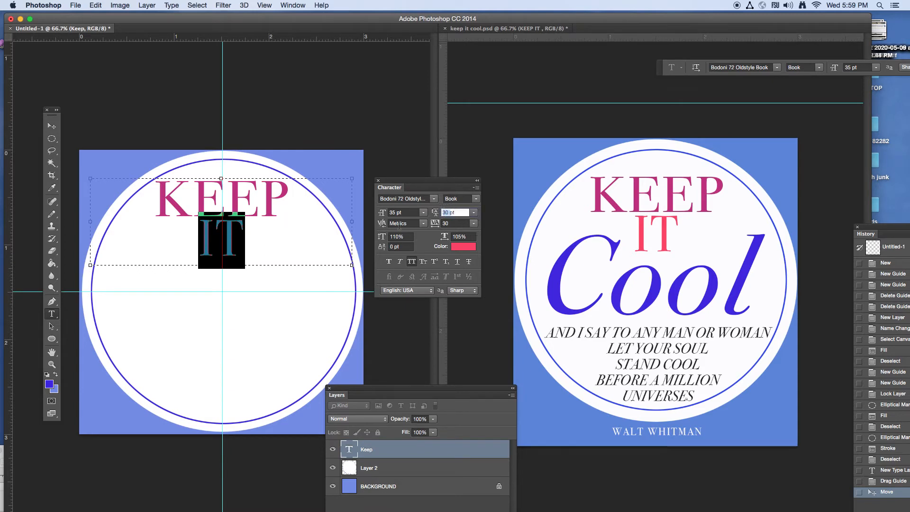
click(311, 231)
drag(246, 235, 188, 235)
Set the leading of the word KEEP to 30 pt
click(293, 195)
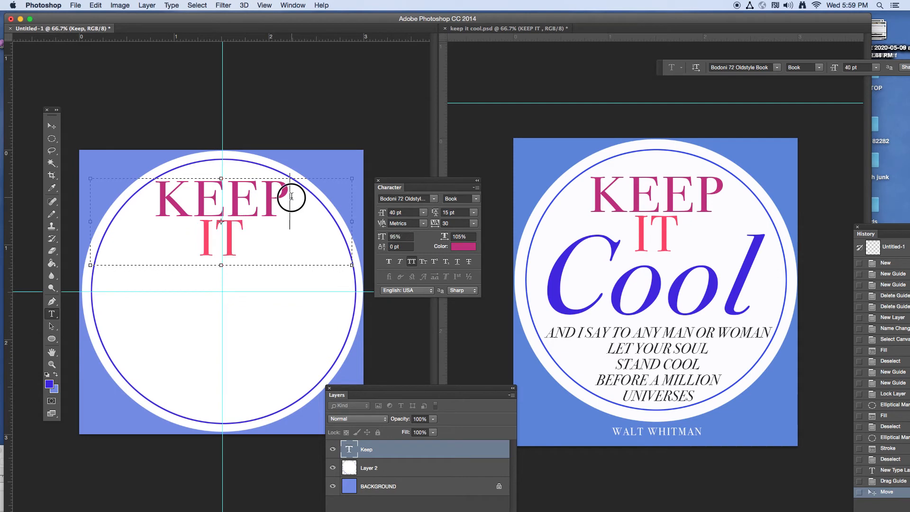
drag(290, 197, 138, 195)
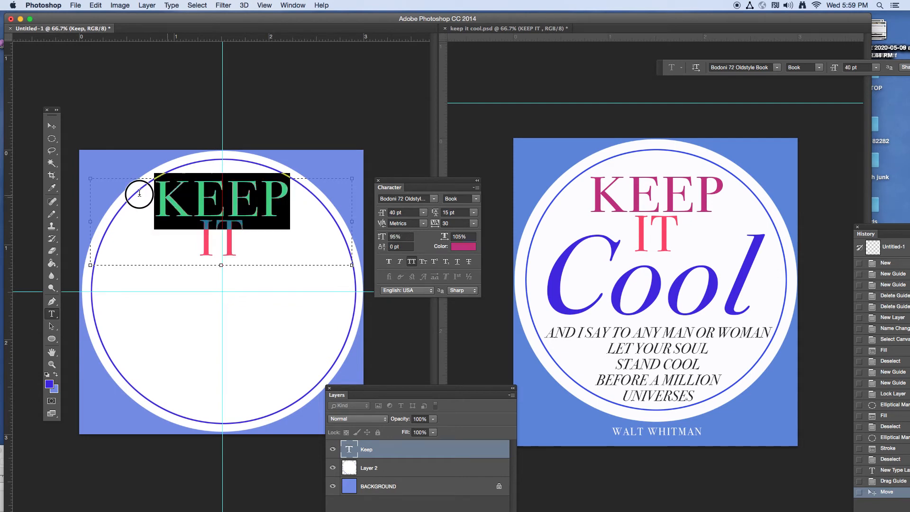
click(445, 213)
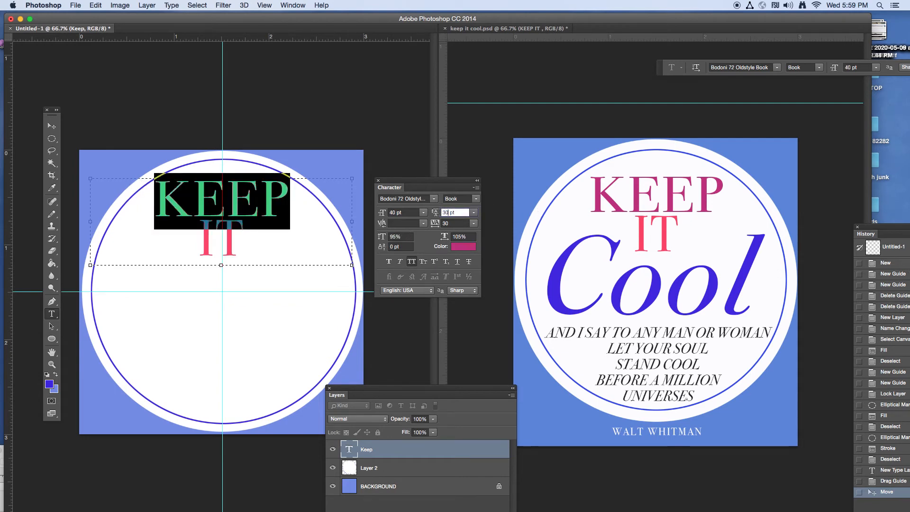
key(Return)
Tighten the lower edge of the KEEP IT text box to just beneath the word IT and commit the text
click(214, 229)
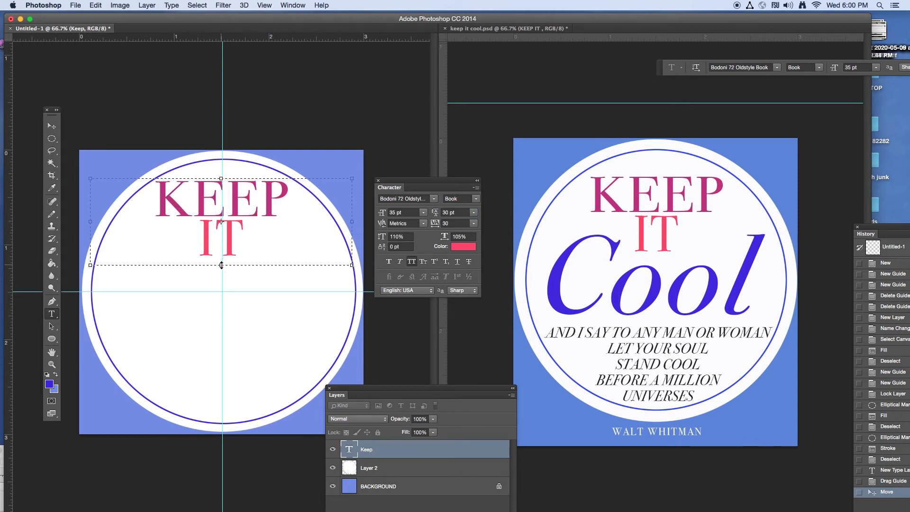
drag(221, 265, 223, 260)
click(247, 235)
click(52, 125)
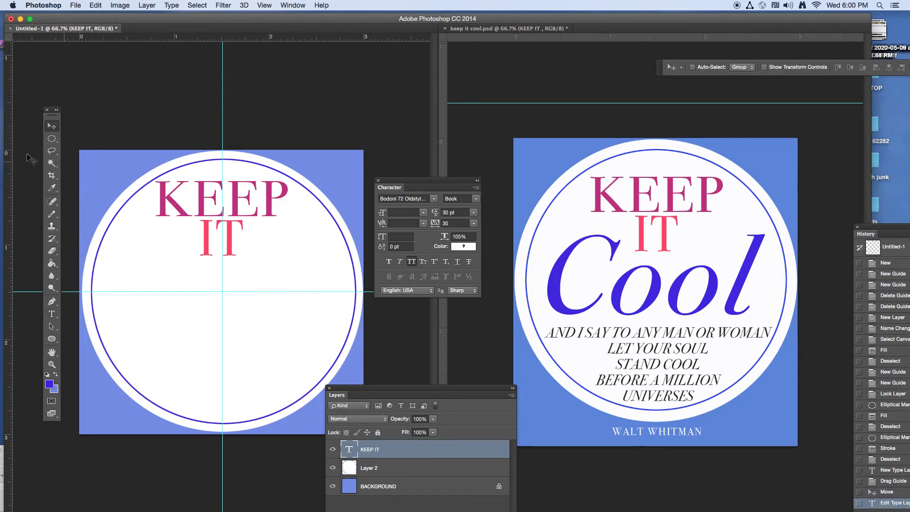
Stretch the KEEP IT text box well down the circle, and shorten it again to just beneath the word IT
click(52, 314)
click(199, 236)
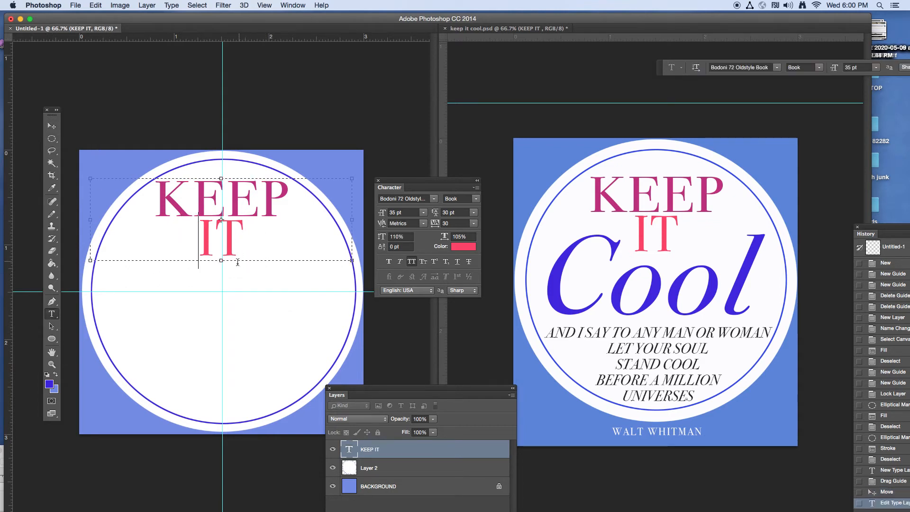
drag(222, 260, 222, 335)
click(251, 252)
drag(222, 335, 230, 255)
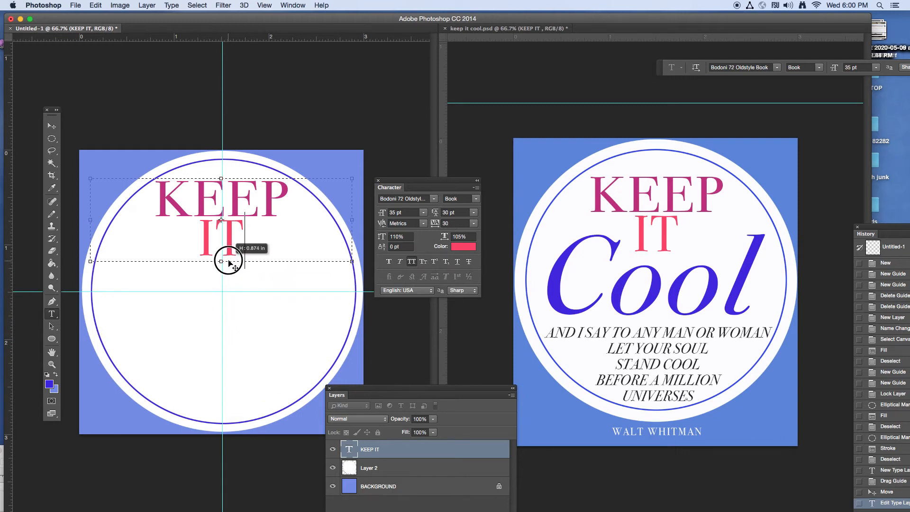
click(47, 123)
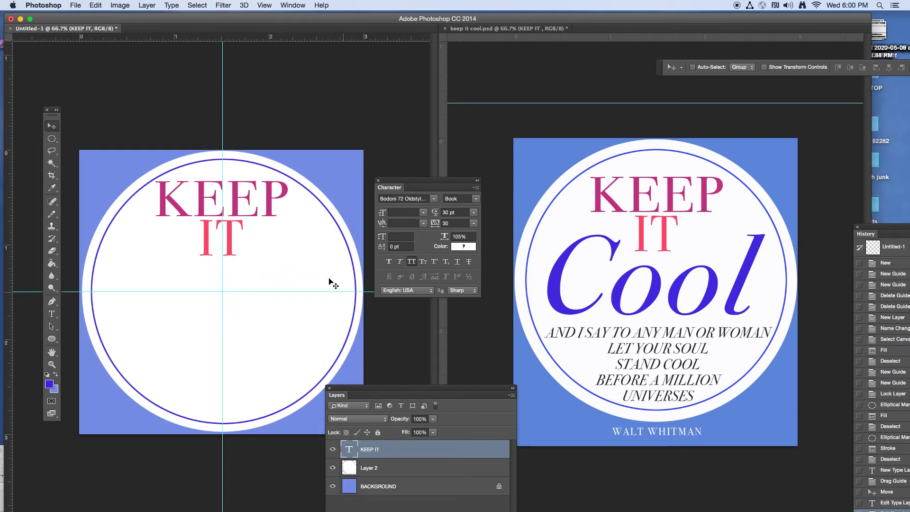
Copy the formatted word Cool from the reference design keep it cool.psd
click(630, 310)
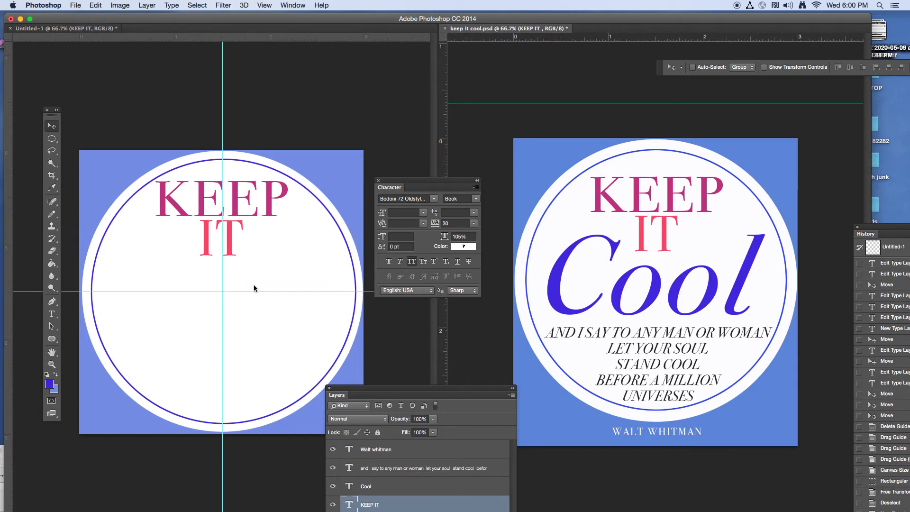
click(51, 313)
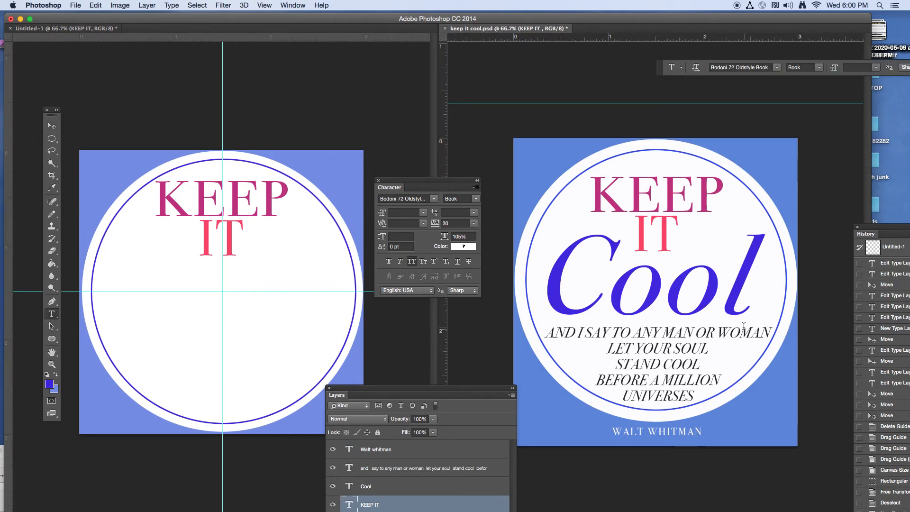
click(719, 304)
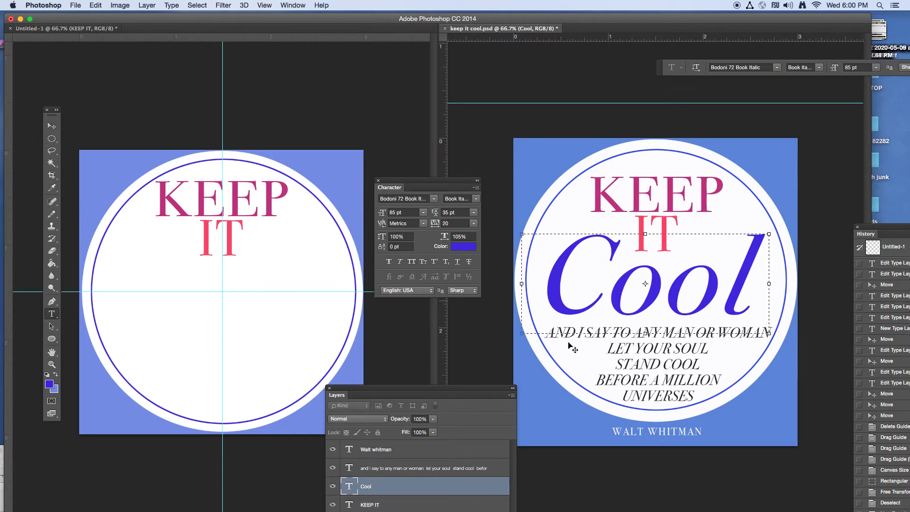
double_click(618, 301)
key(super+c)
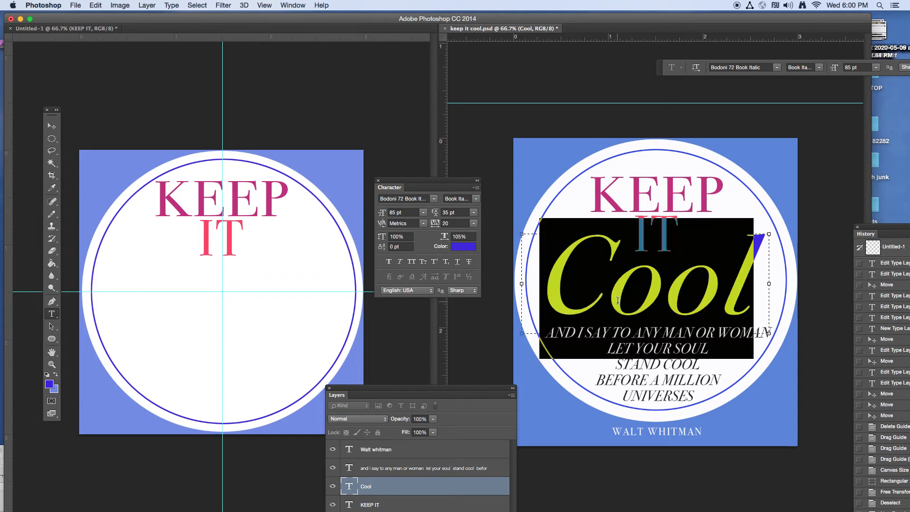
Draw a new text box across the circle's middle below IT in Untitled-1, and extend its lower edge further down
click(119, 283)
click(51, 139)
click(114, 126)
click(52, 313)
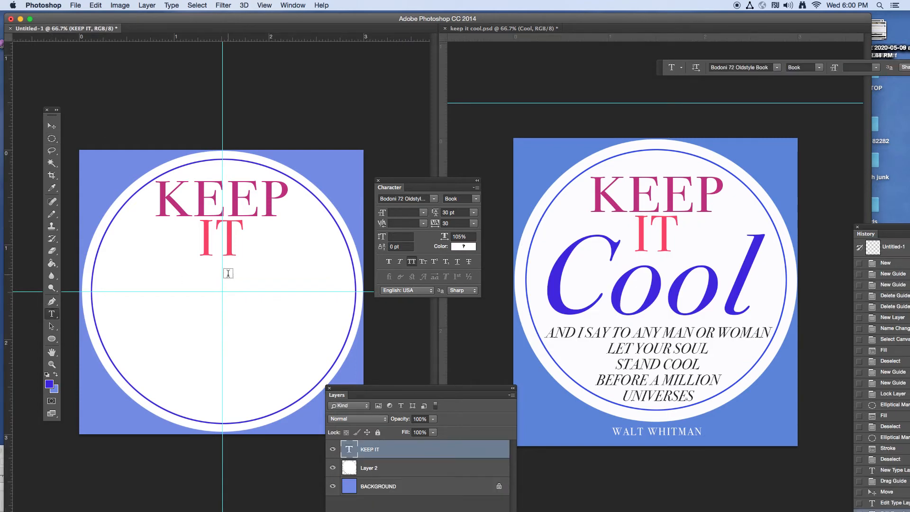
drag(101, 257, 350, 348)
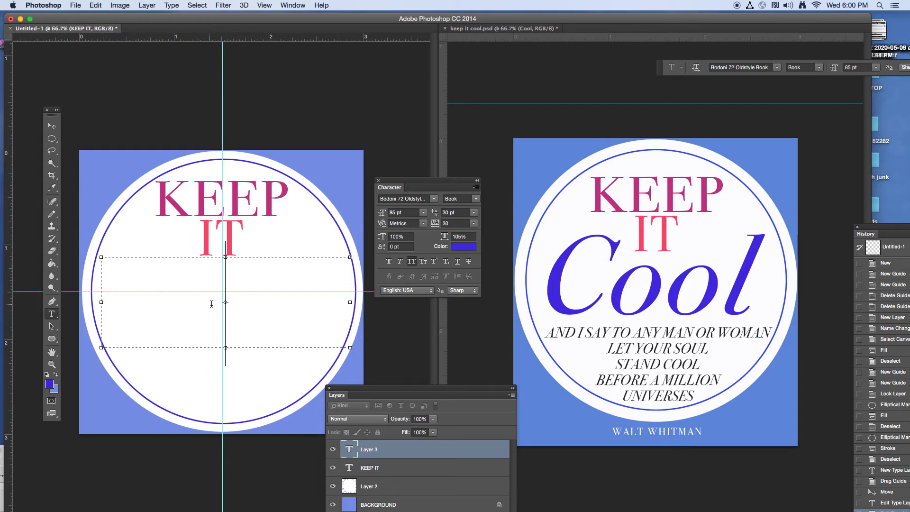
drag(226, 348, 225, 367)
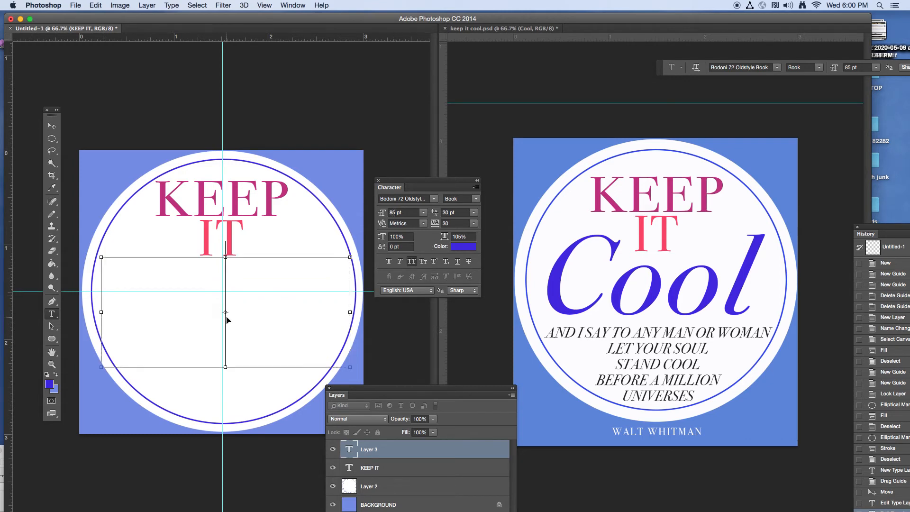
Paste the copied Cool into the new text box and move the word up and left, closer beneath IT
key(super+v)
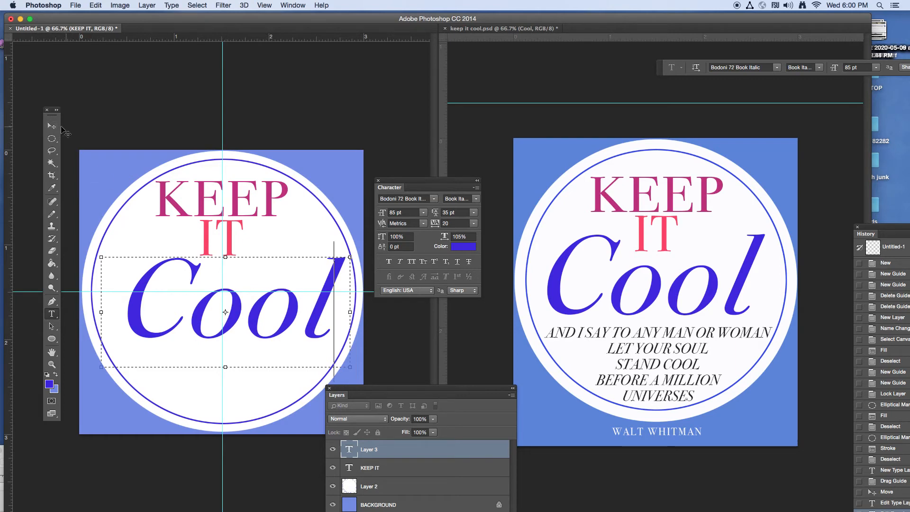
click(47, 125)
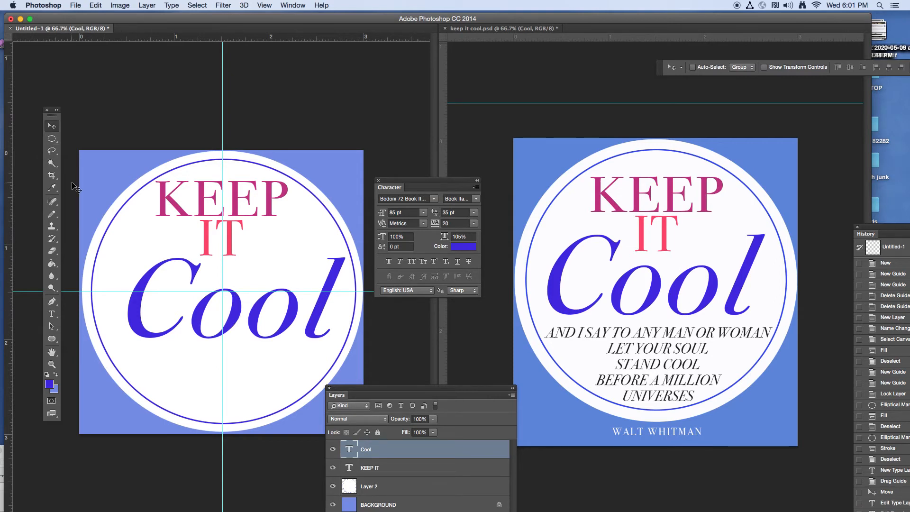
mouse_move(203, 304)
mouse_down()
mouse_move(189, 283)
mouse_move(190, 295)
mouse_up()
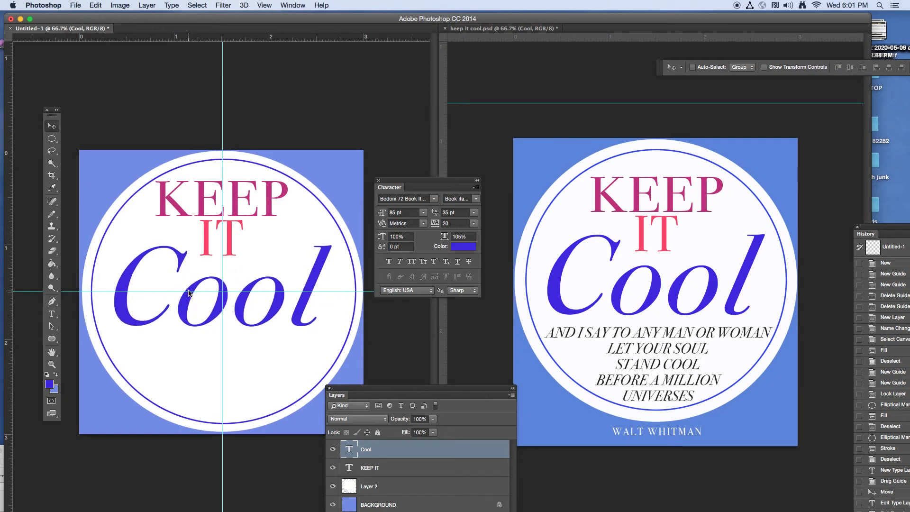
mouse_move(329, 291)
mouse_down()
mouse_move(336, 326)
mouse_move(335, 291)
mouse_up()
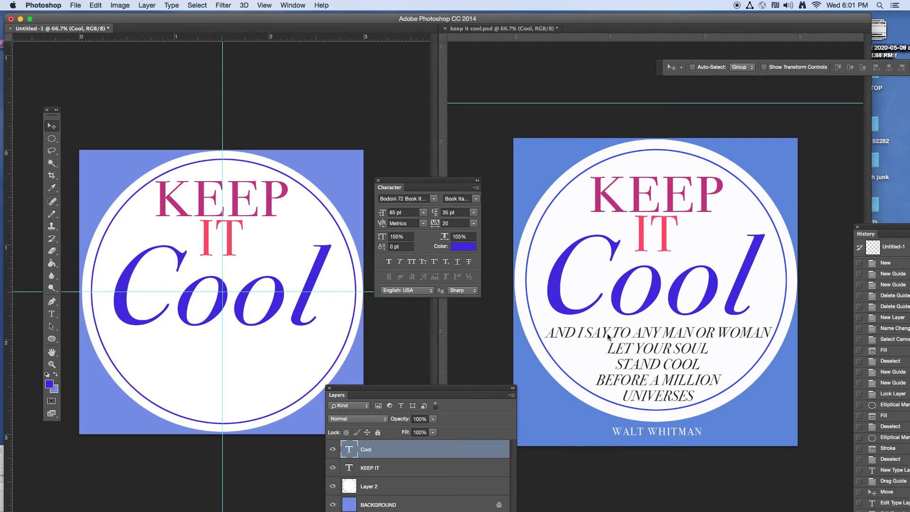
Place a horizontal guide along the baseline of Cool, and shorten the Cool text box to just beneath the word
drag(297, 38, 323, 325)
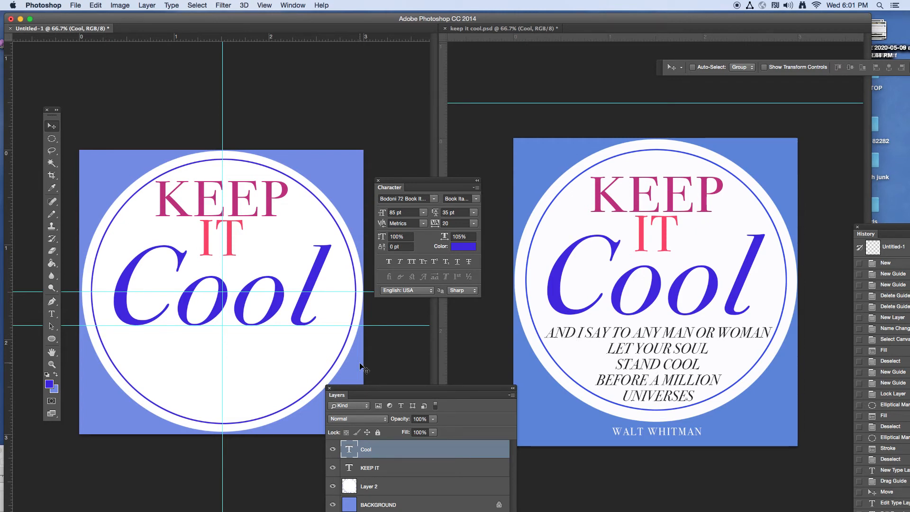
click(52, 314)
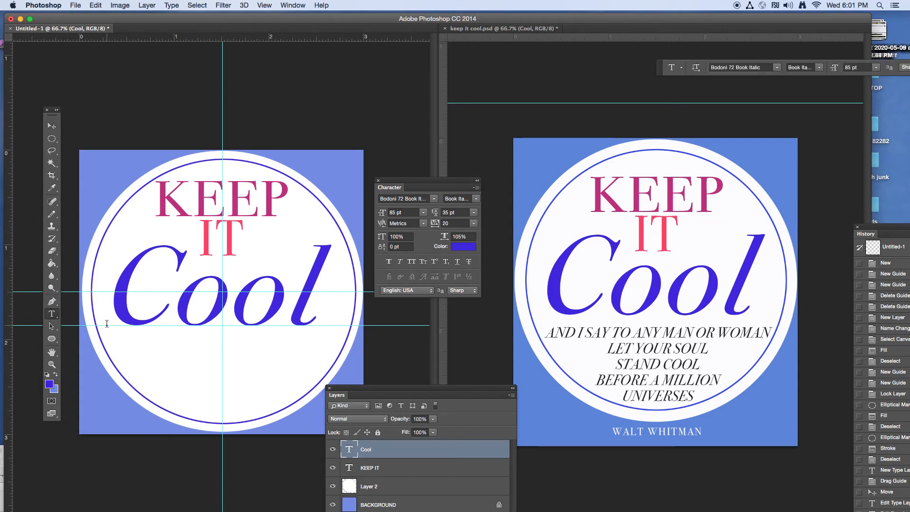
drag(107, 323, 155, 382)
key(Right)
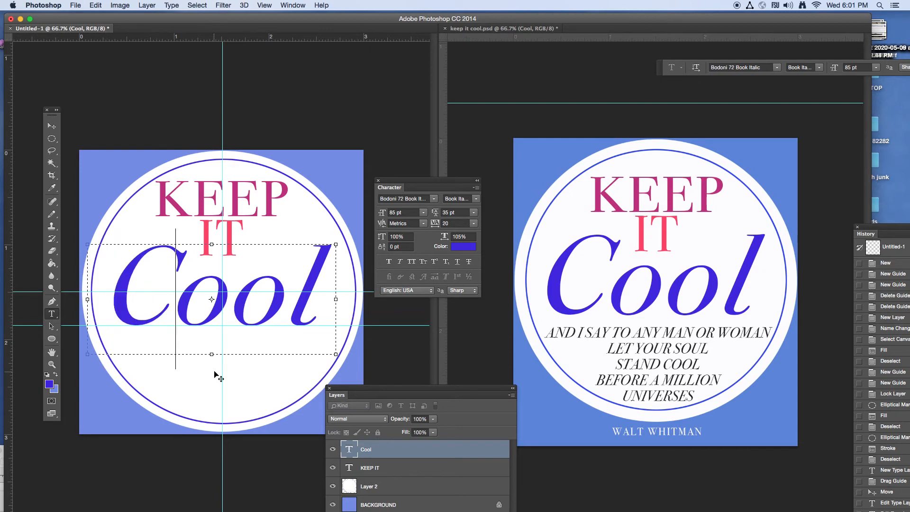
drag(211, 354, 211, 331)
click(51, 138)
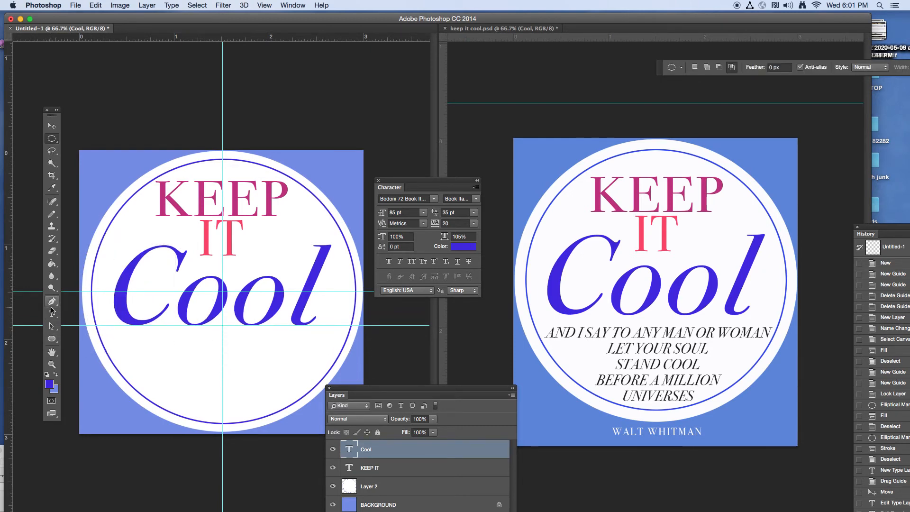
Draw a new text box across the lower part of the circle beneath Cool, and set its font size to 12 pt
click(52, 312)
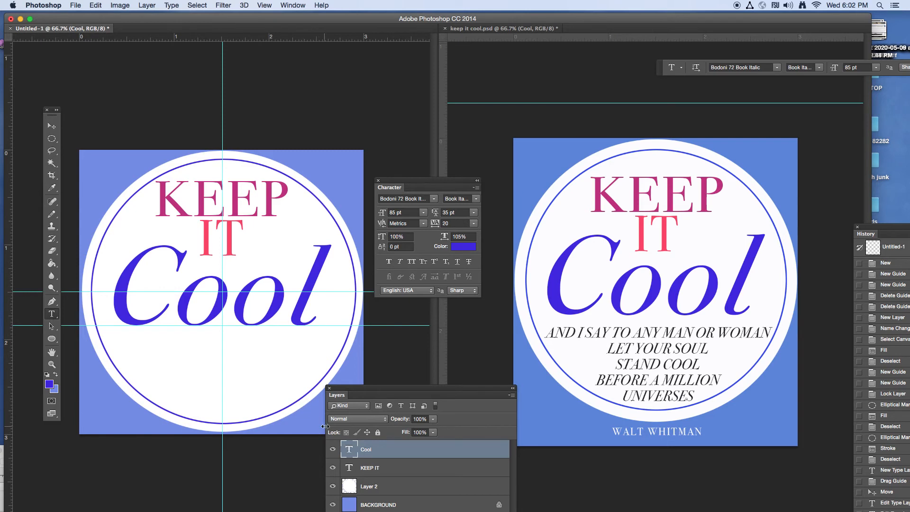
drag(360, 392, 433, 411)
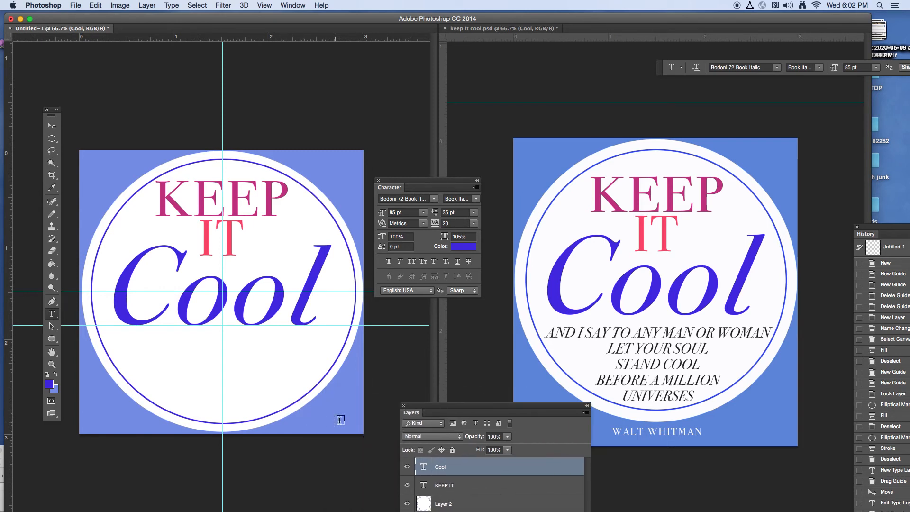
drag(342, 420, 90, 331)
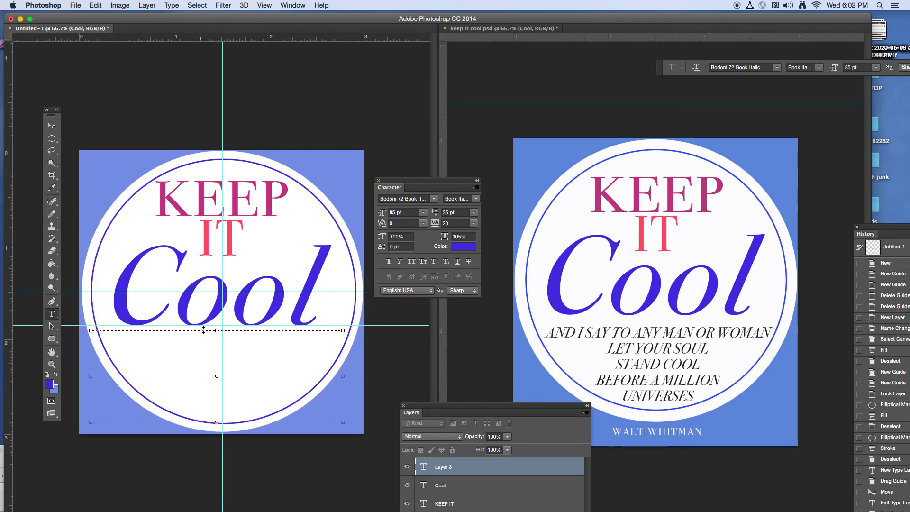
double_click(392, 212)
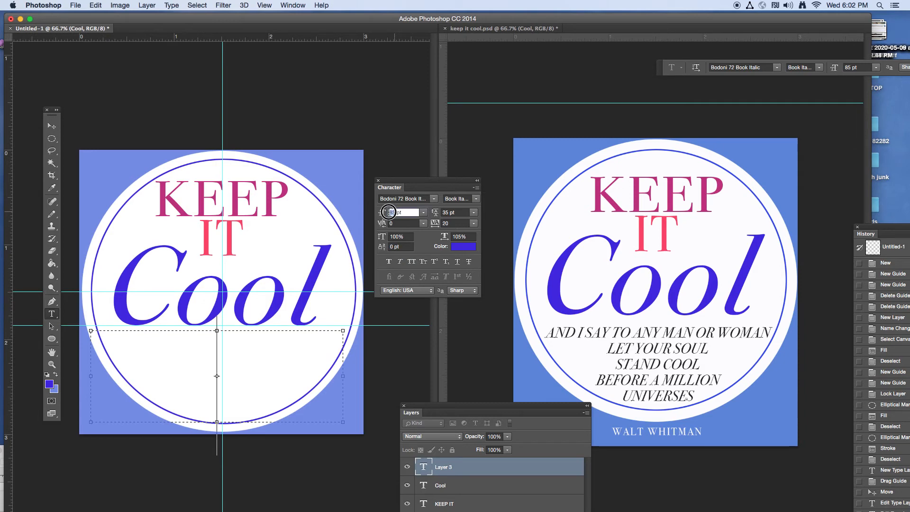
text(12)
key(Return)
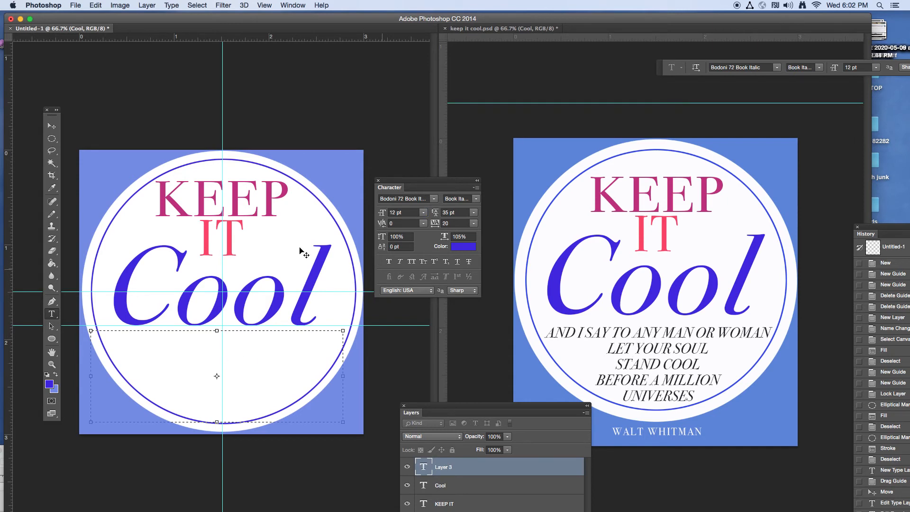
click(52, 138)
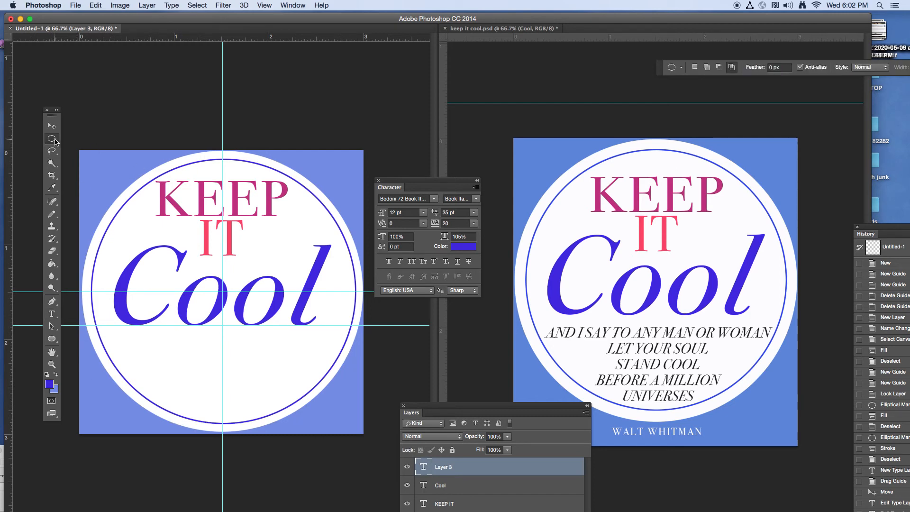
Examine the character formatting of the quote text beneath Cool in keep it cool.psd
click(51, 314)
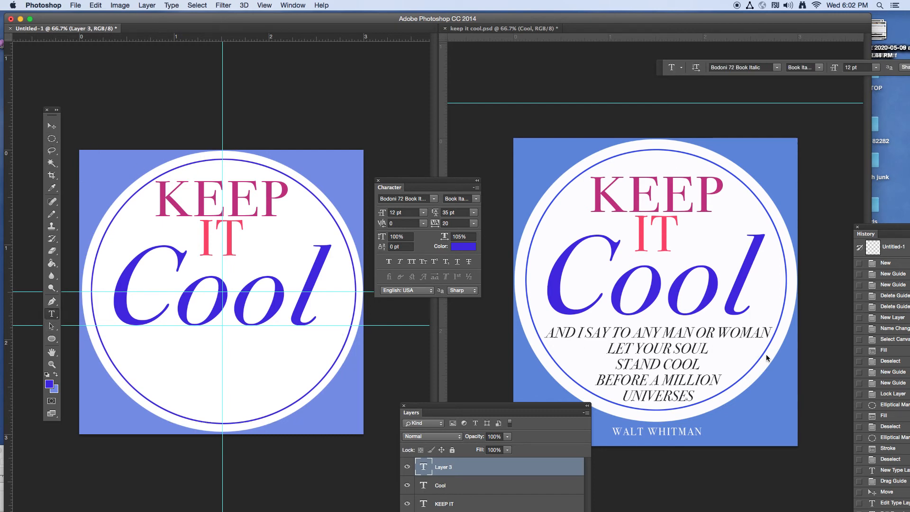
click(651, 334)
drag(692, 395, 531, 325)
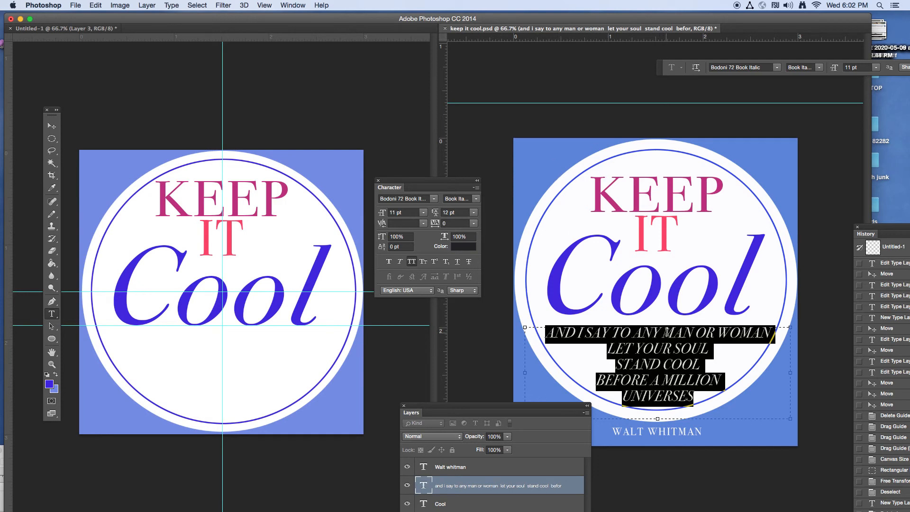
drag(496, 409, 479, 488)
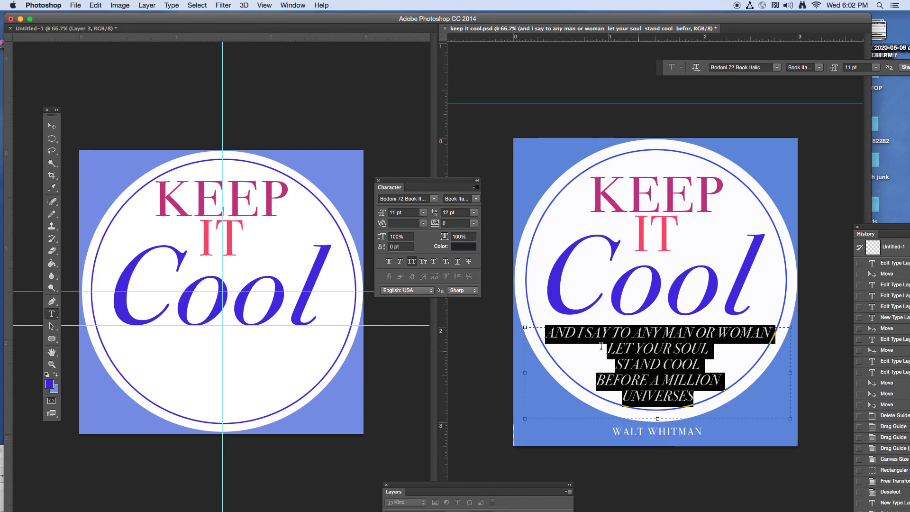
drag(602, 333, 633, 335)
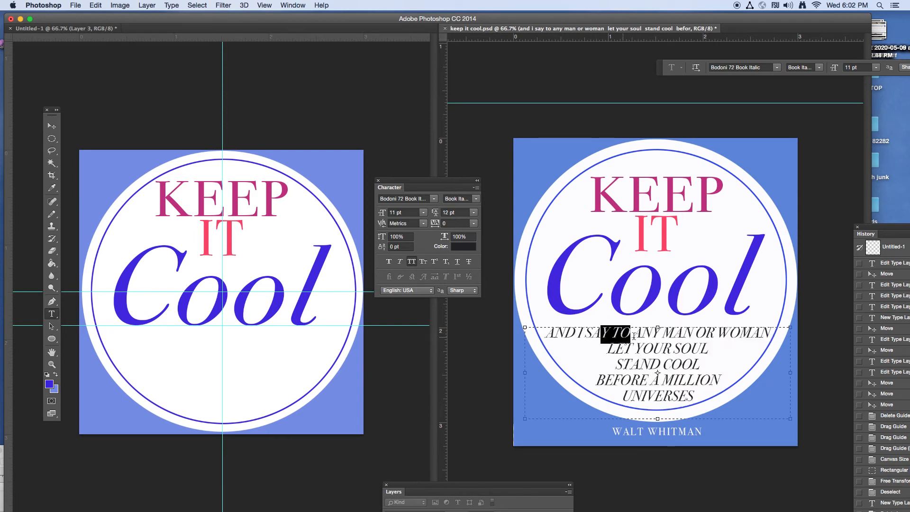
drag(554, 334, 749, 406)
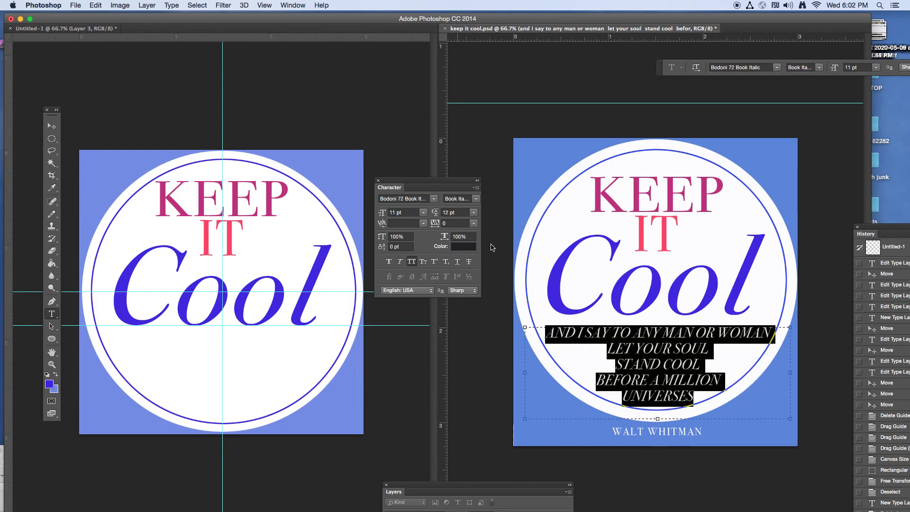
click(642, 344)
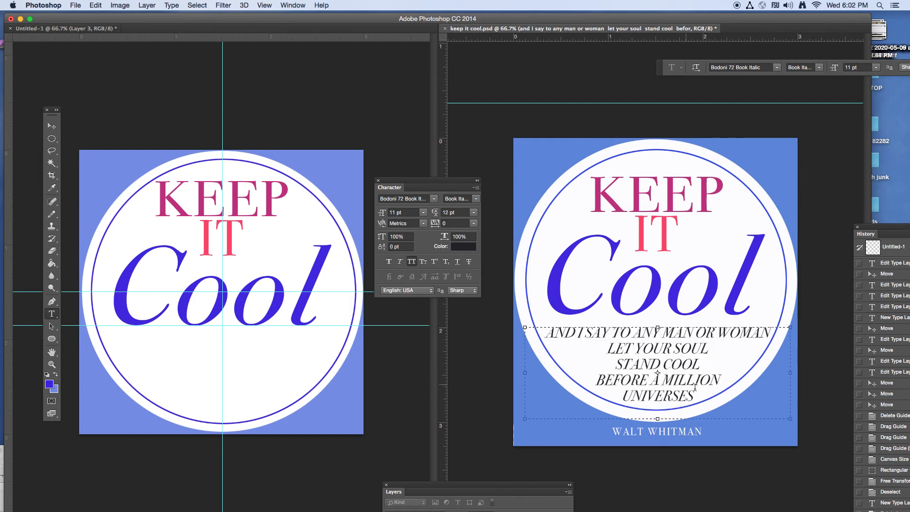
drag(691, 392, 532, 325)
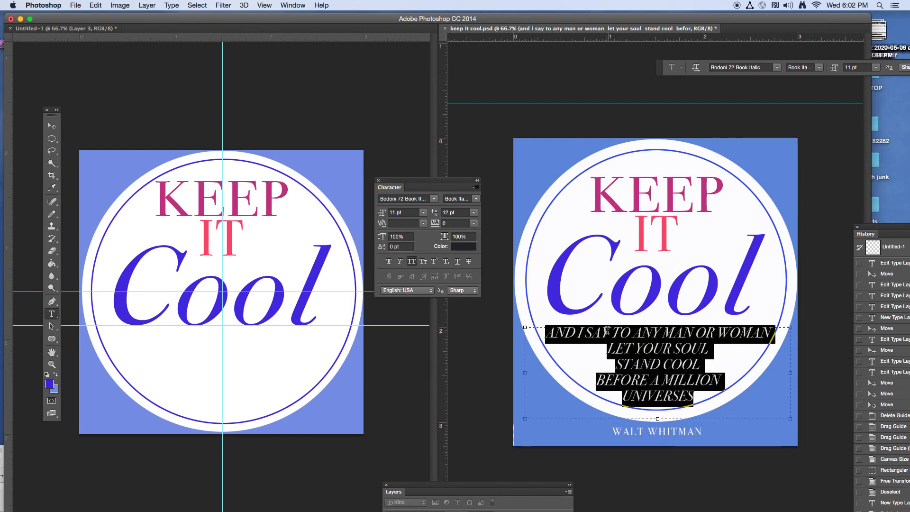
click(641, 333)
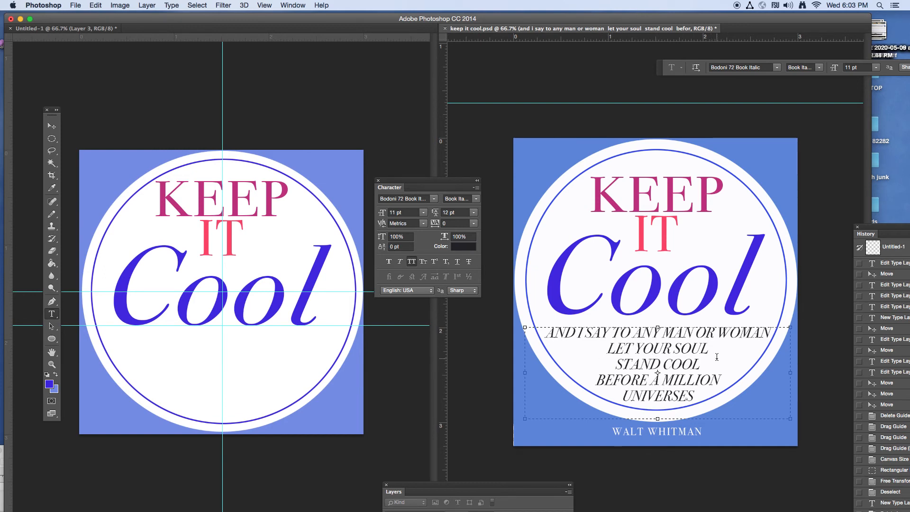
click(52, 126)
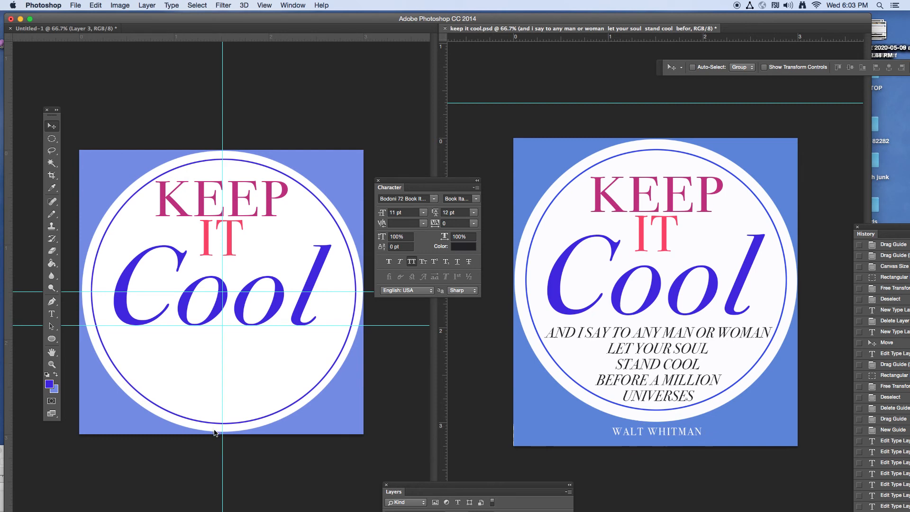
Increase the canvas height of Untitled-1 with the anchor at top center, so that the extra space is added below the design
click(315, 420)
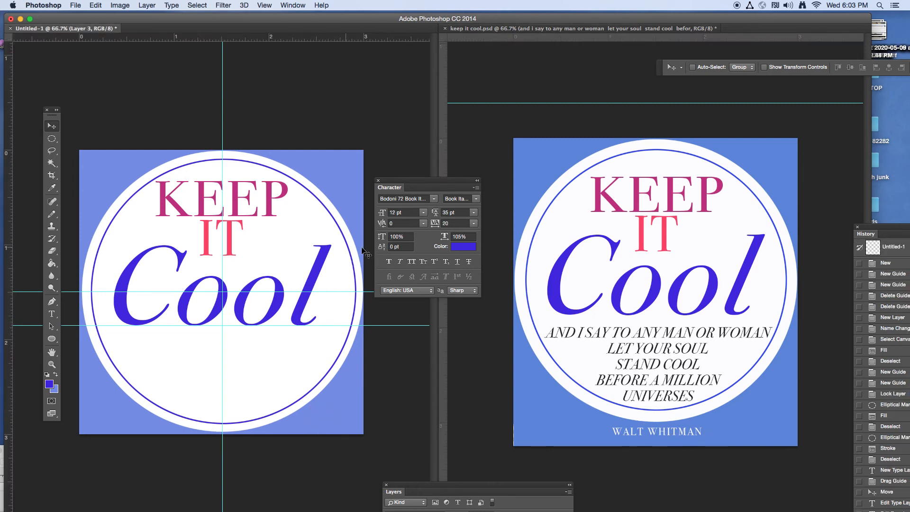
click(121, 5)
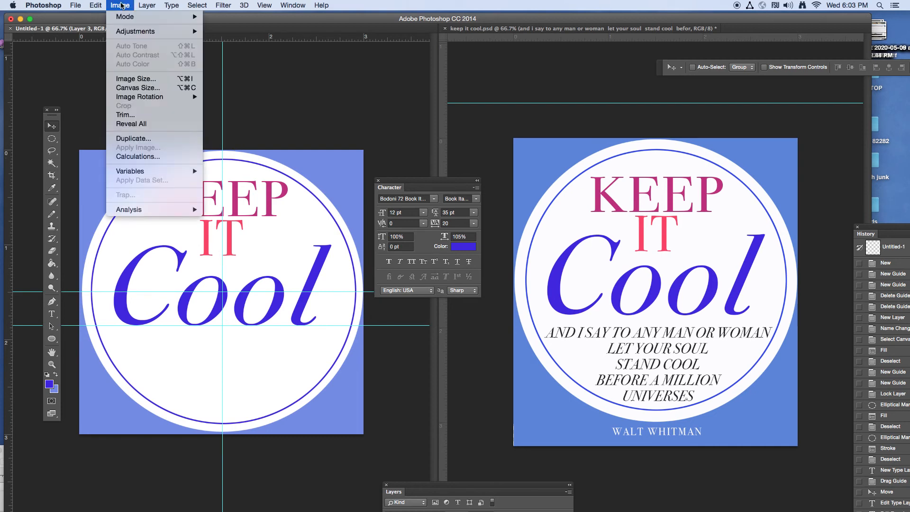
click(144, 89)
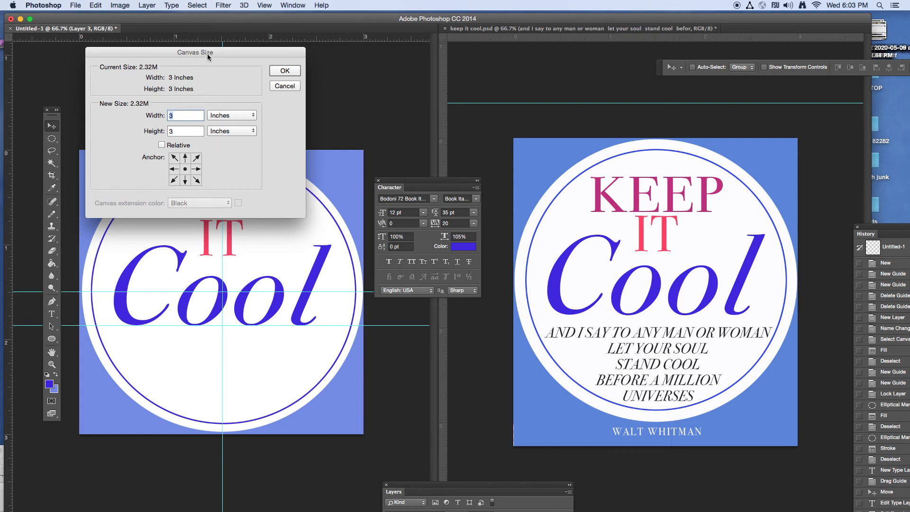
click(185, 181)
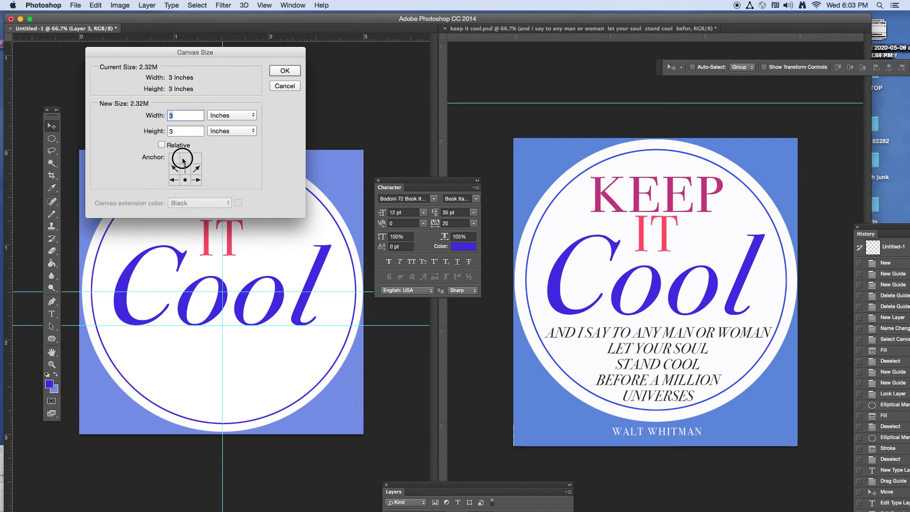
click(186, 159)
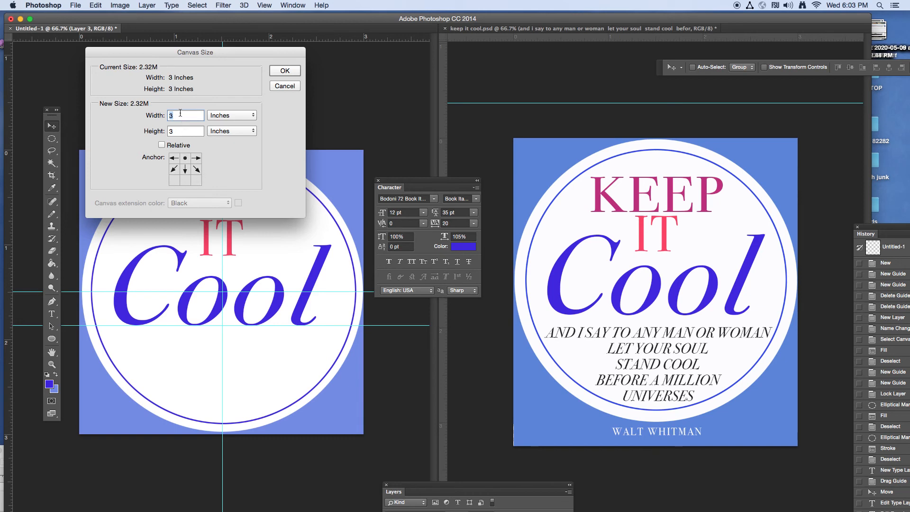
click(172, 131)
click(285, 71)
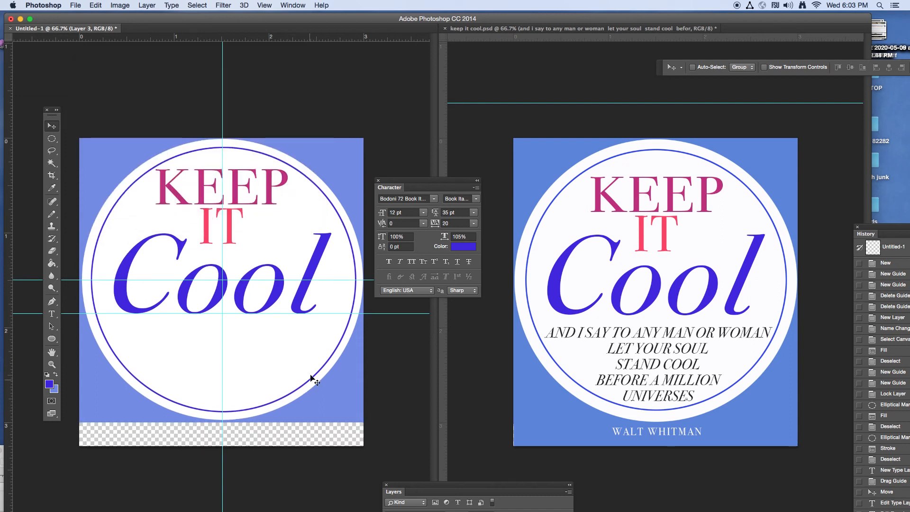
Unlock the BACKGROUND layer and stretch a full-width strip of its lower edge down over the transparent canvas area, then deselect it
drag(417, 488, 407, 307)
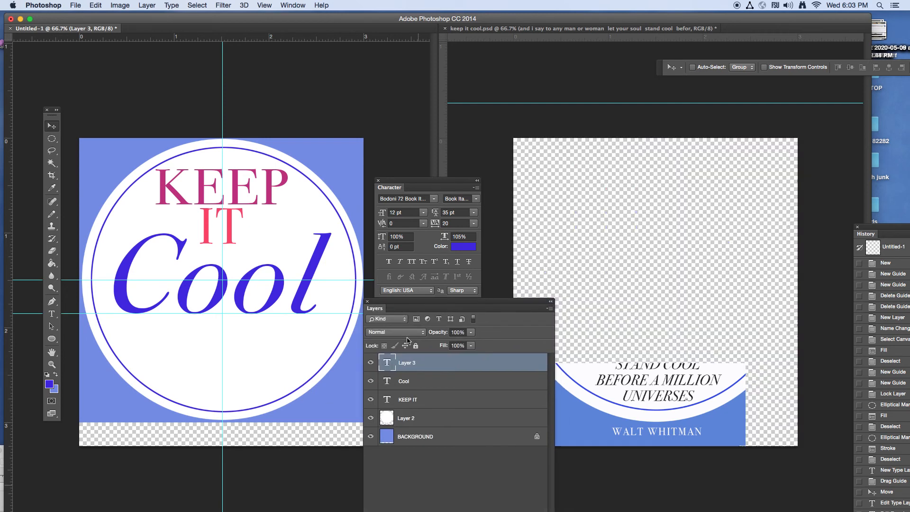
click(412, 436)
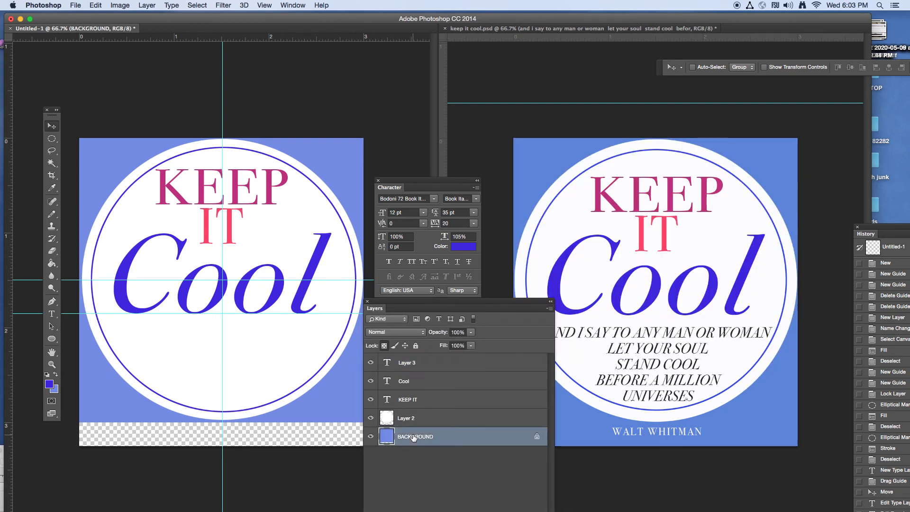
click(537, 438)
drag(51, 138, 95, 134)
drag(80, 391, 403, 418)
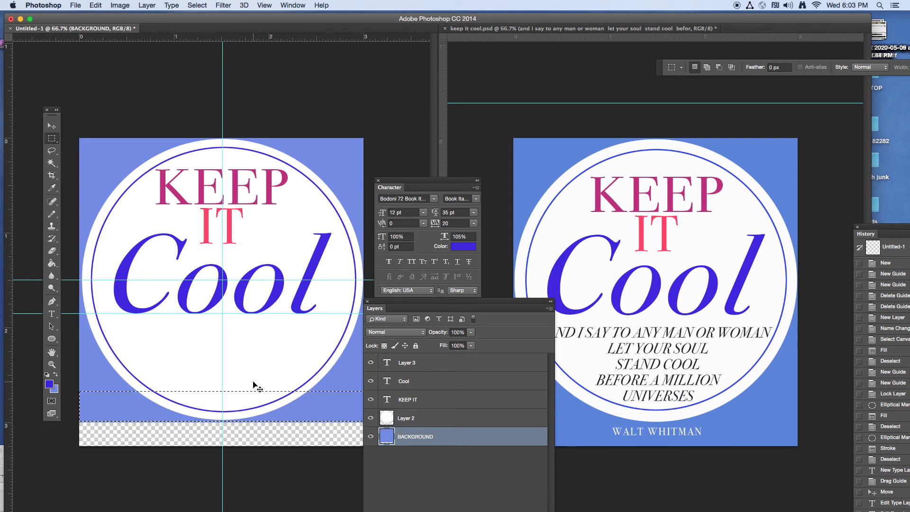
key(super+t)
drag(222, 420, 223, 501)
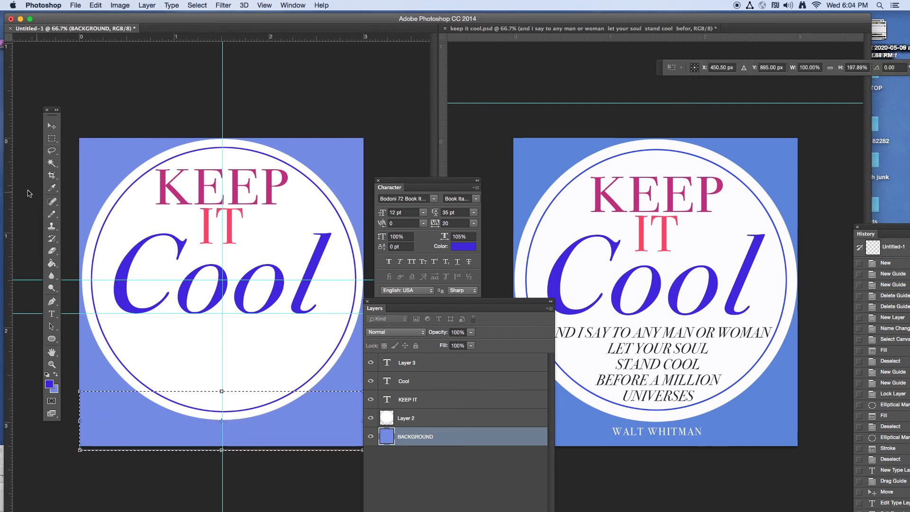
click(52, 138)
click(533, 177)
key(super+d)
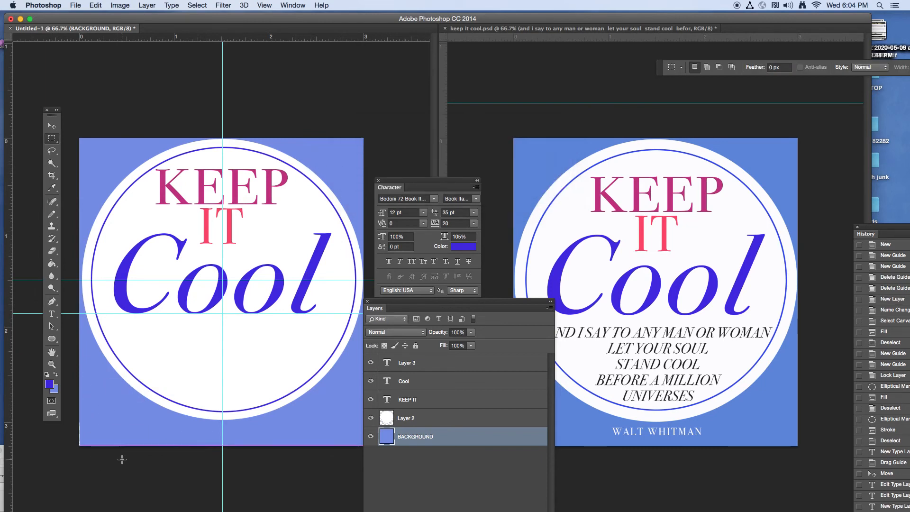
Stretch the lower-left corner area of the BACKGROUND layer outward past the canvas edge to cover the gap, apply the transform and deselect
drag(99, 396, 125, 455)
key(super+t)
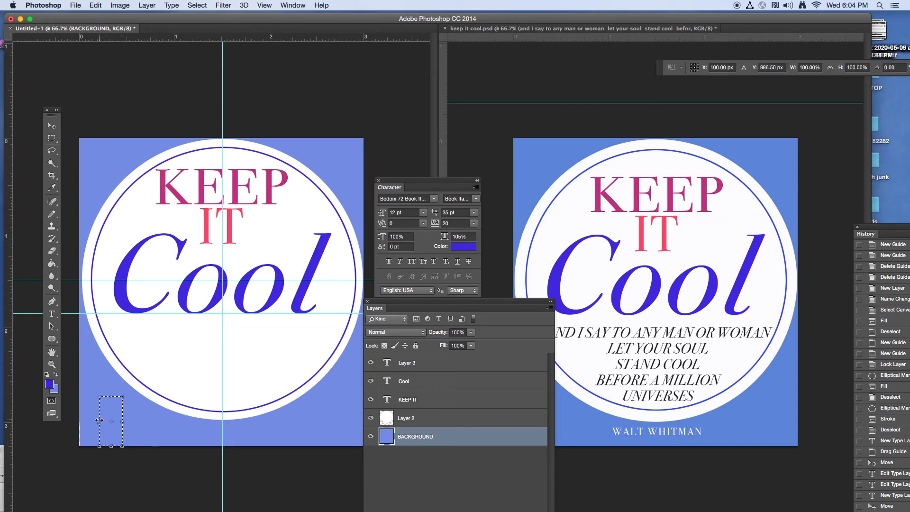
drag(99, 420, 65, 421)
click(52, 138)
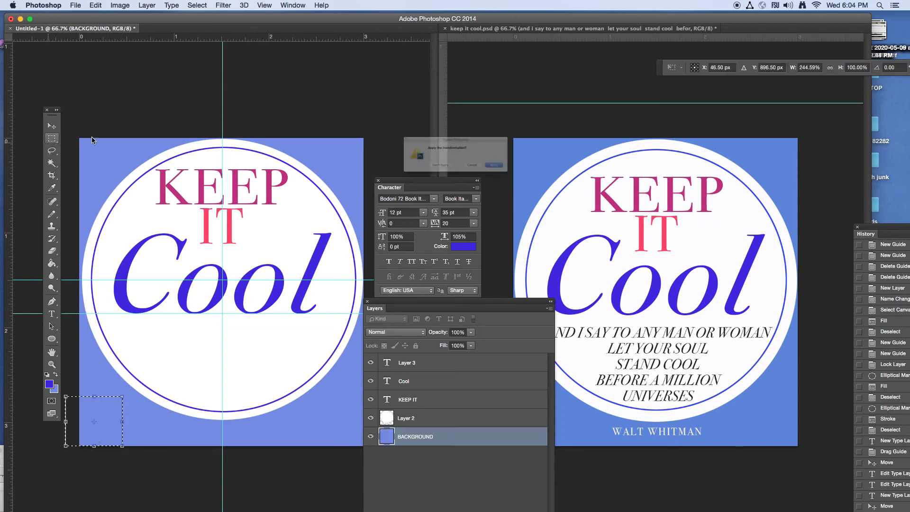
click(538, 176)
key(super+d)
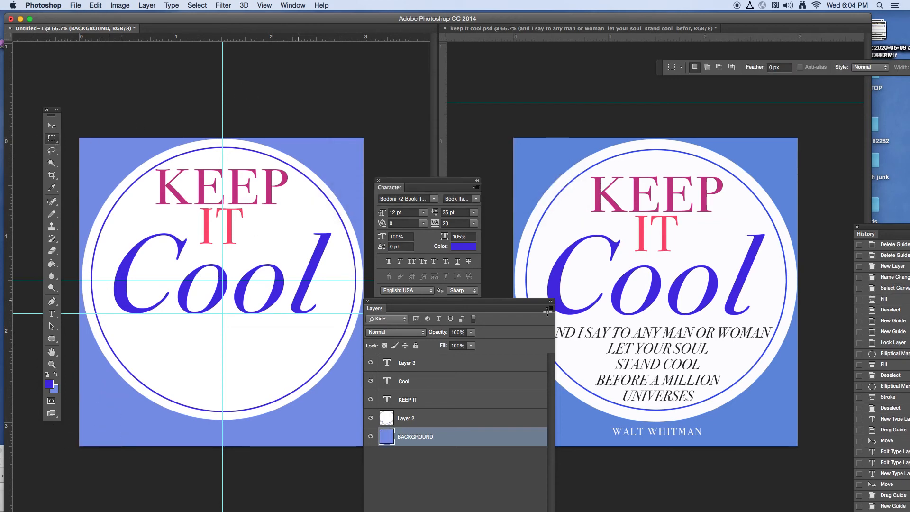
Examine the character formatting of the Walt Whitman credit line in keep it cool.psd
click(52, 126)
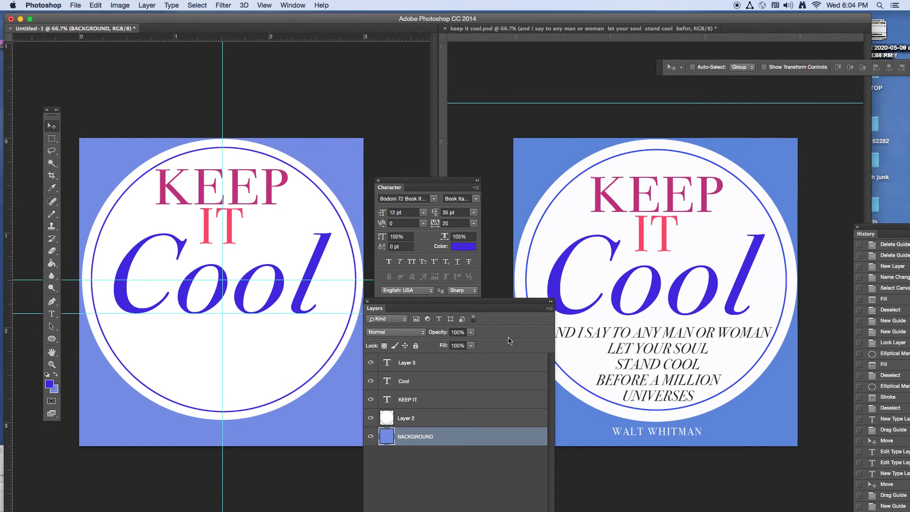
click(52, 313)
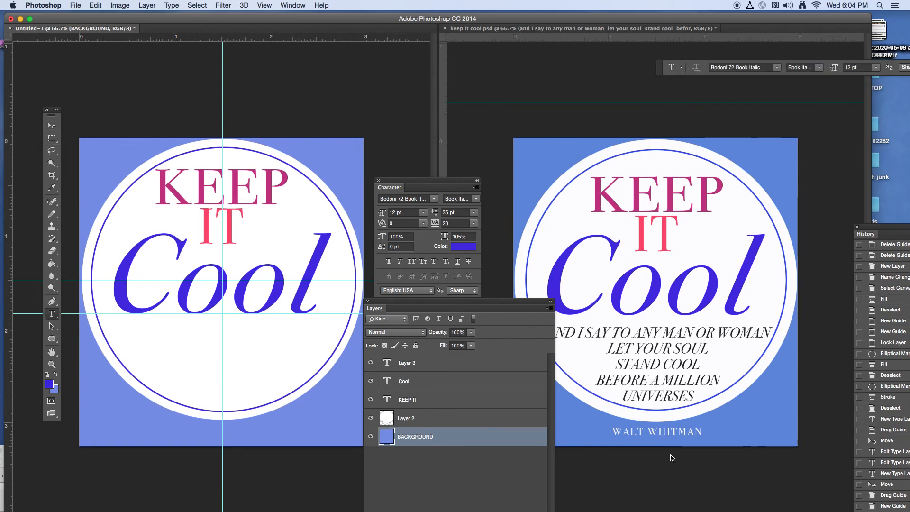
click(665, 430)
triple_click(665, 431)
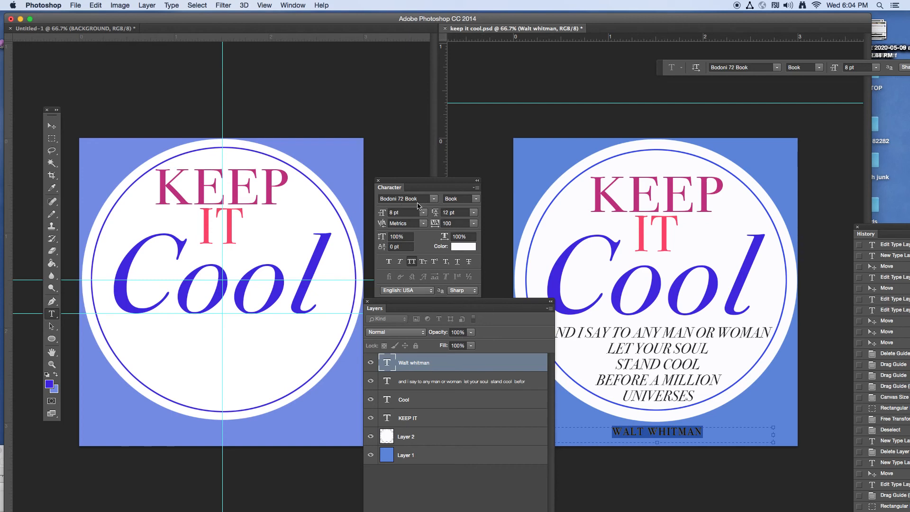
Copy the Walt Whitman text layer from keep it cool.psd into Untitled-1 and center it on the blue strip beneath the circle
click(52, 125)
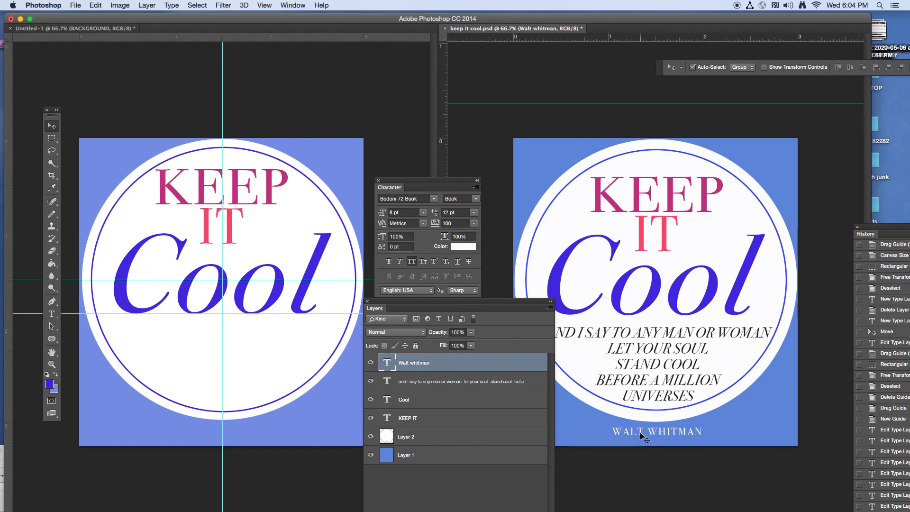
click(643, 434)
drag(643, 435, 130, 441)
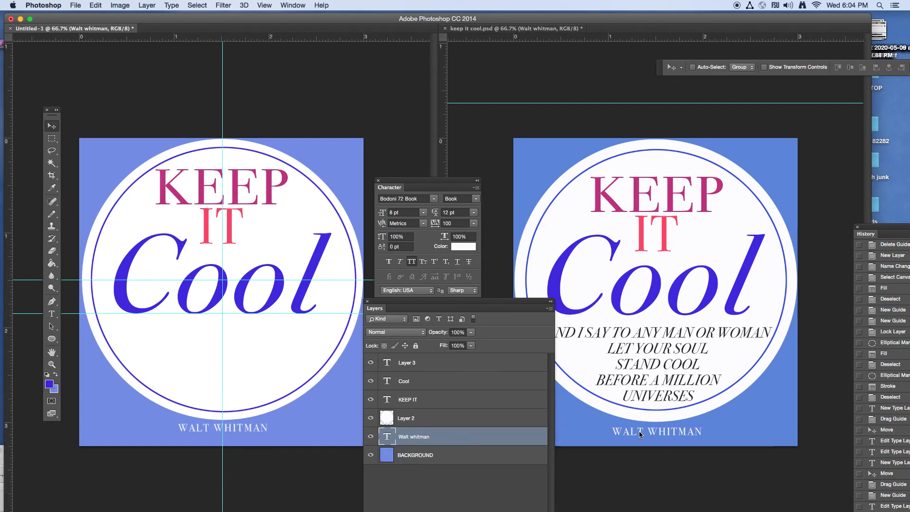
drag(255, 430, 256, 432)
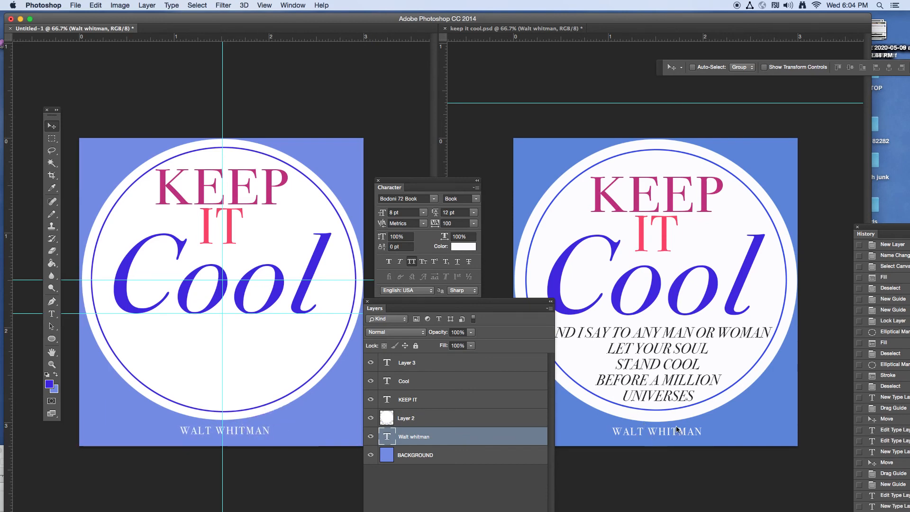
click(738, 421)
key(super)
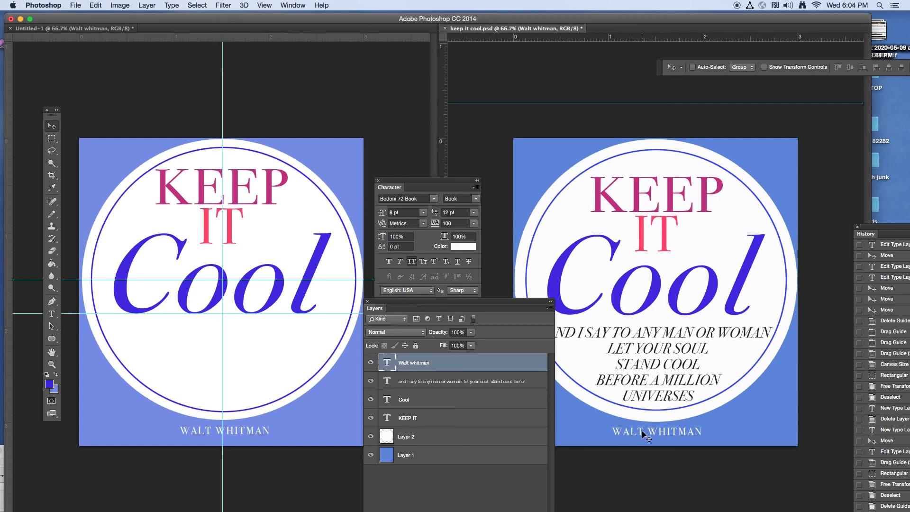
drag(641, 430, 307, 427)
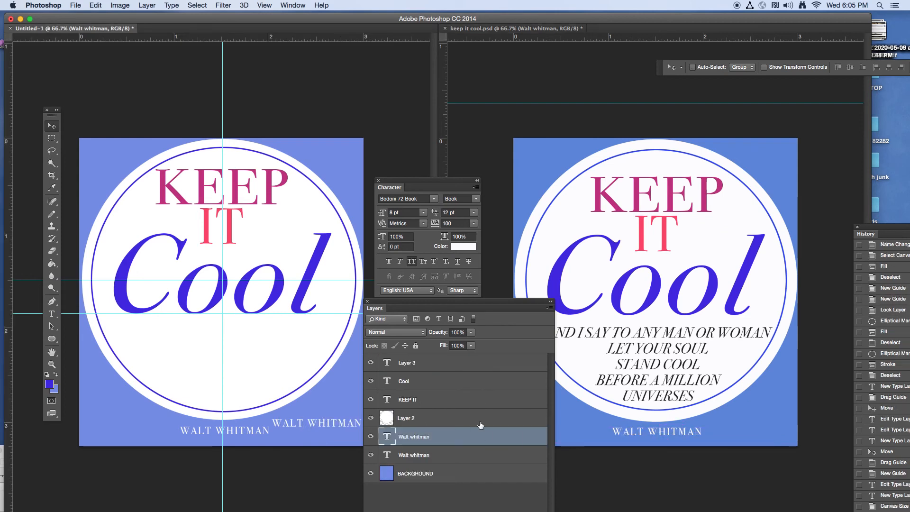
drag(484, 303, 495, 119)
click(549, 340)
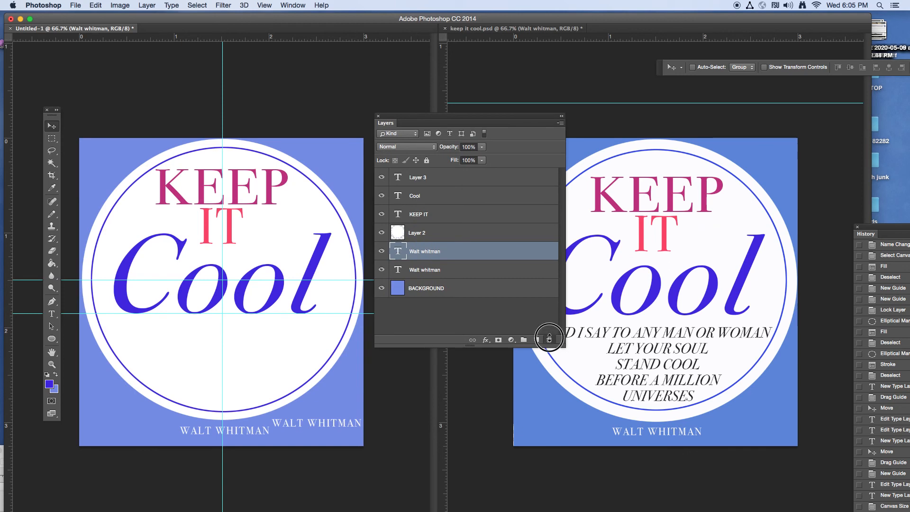
click(528, 182)
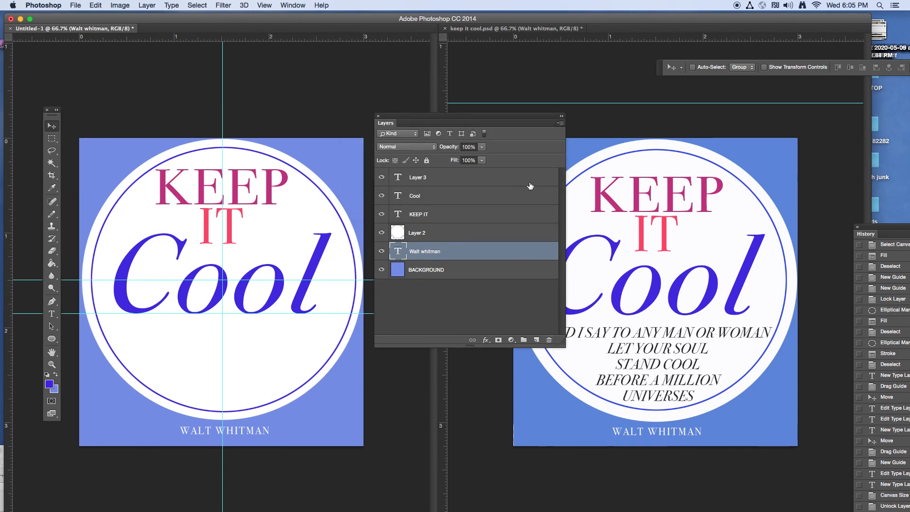
Delete the empty text layer Layer 3 from Untitled-1
click(469, 178)
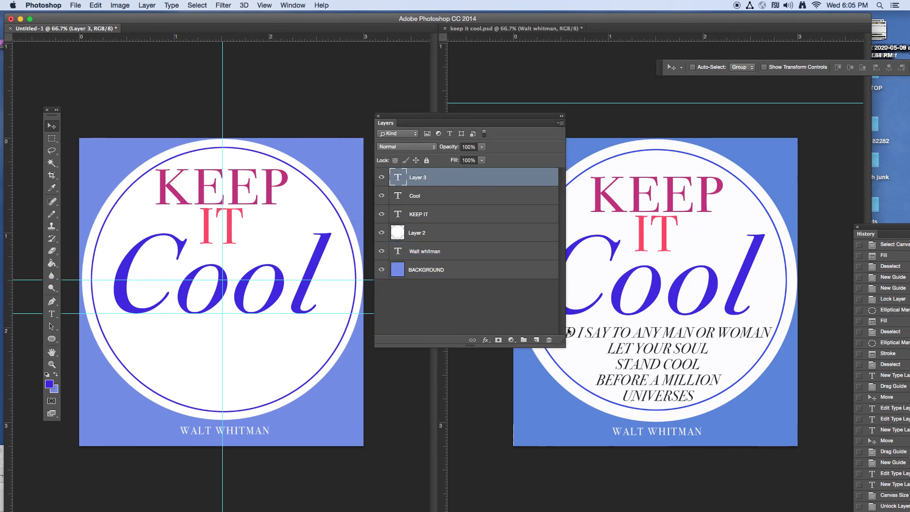
click(550, 340)
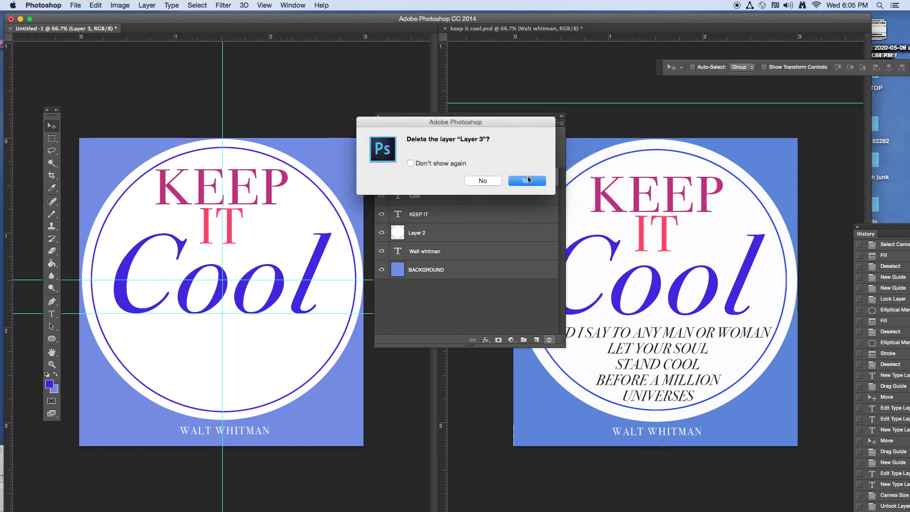
click(525, 180)
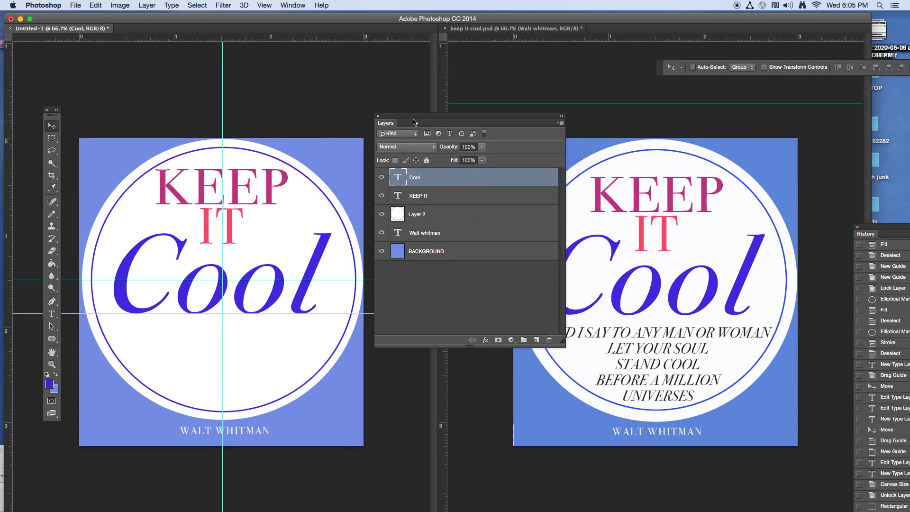
Copy the quote text layer from keep it cool.psd into Untitled-1, centered beneath Cool, and nudge the word Cool slightly upward
drag(414, 121, 418, 462)
click(630, 362)
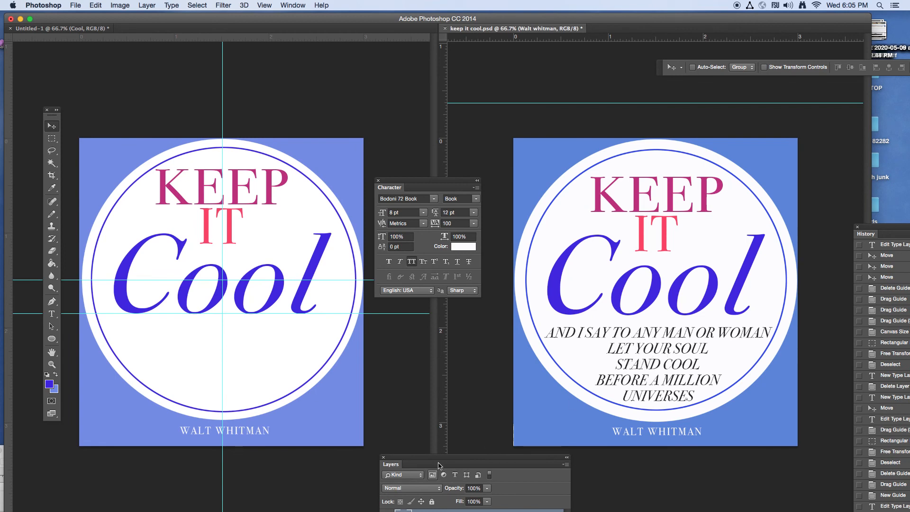
drag(440, 457, 414, 290)
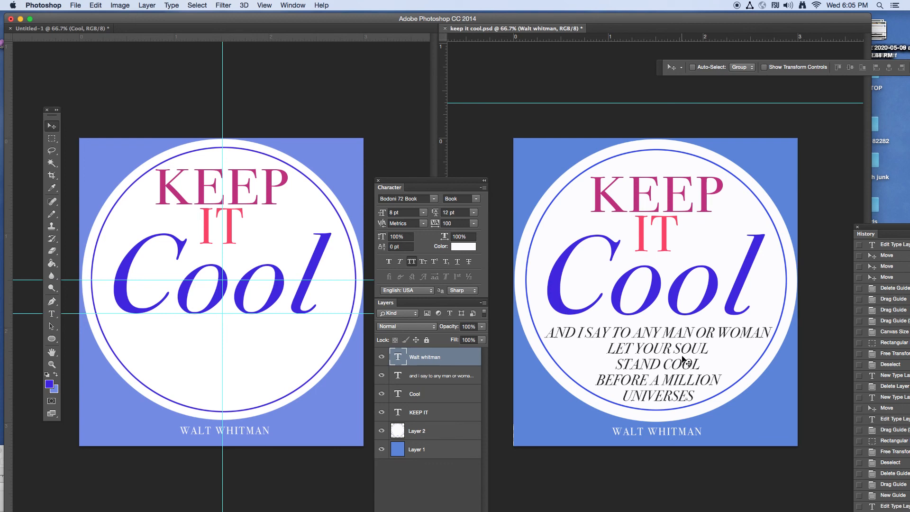
click(432, 378)
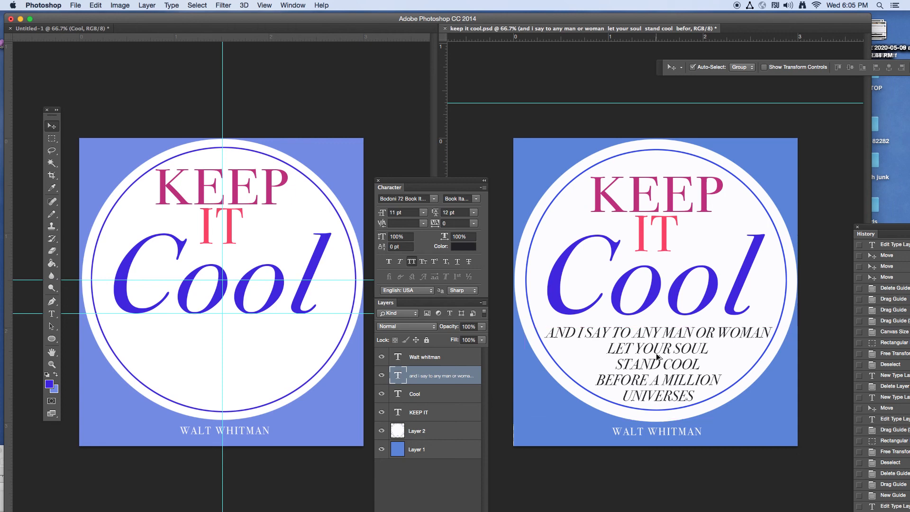
drag(657, 357, 239, 349)
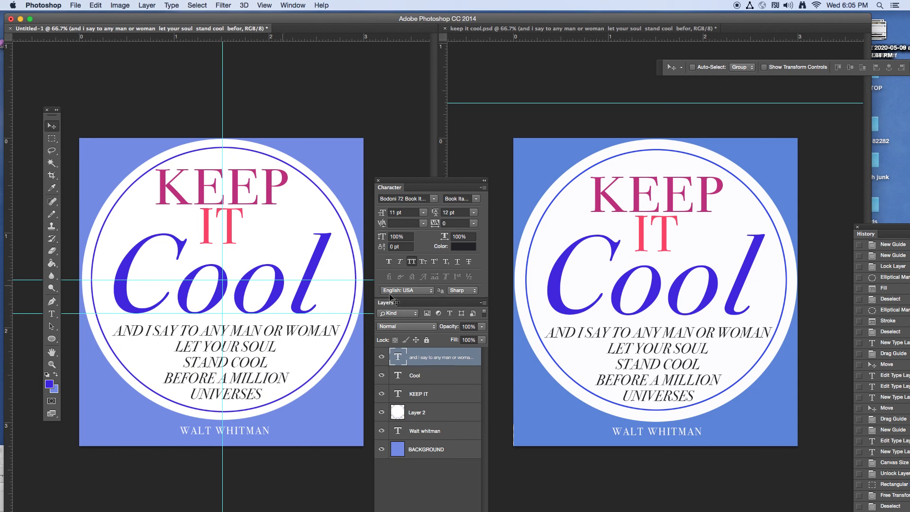
click(443, 375)
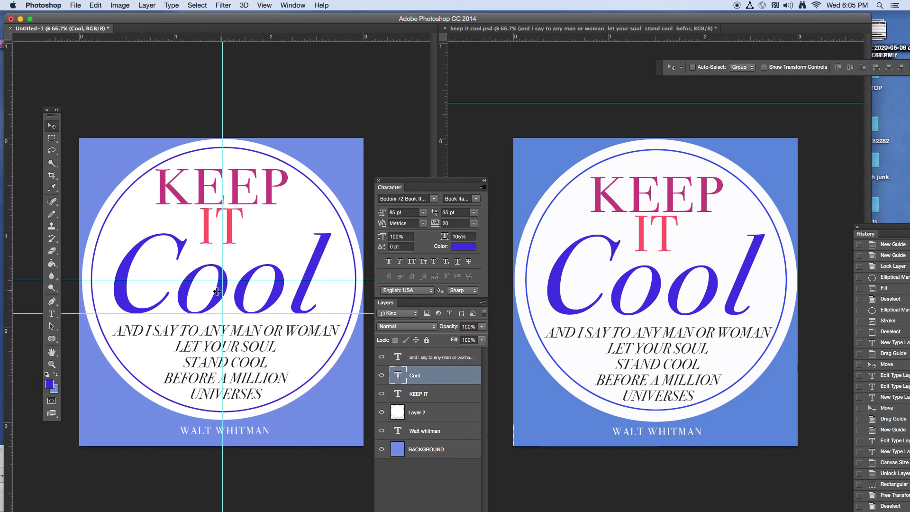
drag(215, 296, 216, 295)
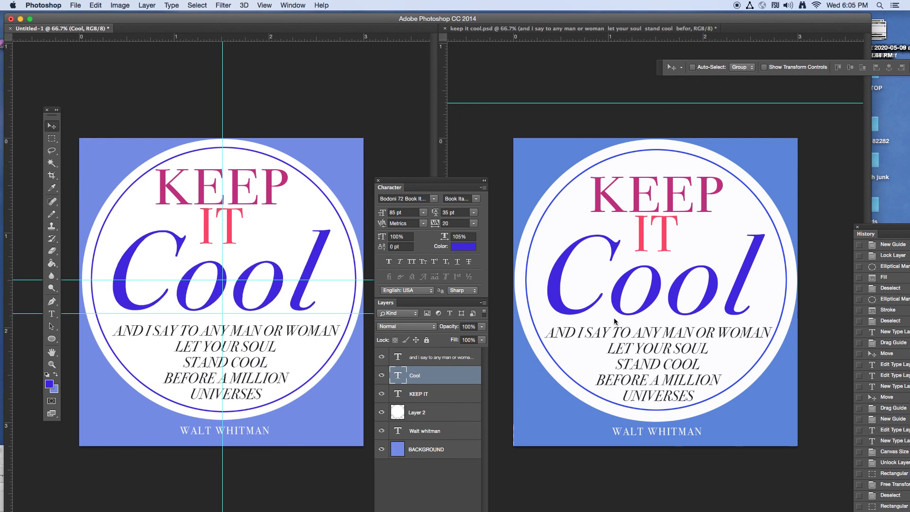
Detach the Layers panel from the Character panel, and reposition the floating tools, the History panel and the application window
drag(390, 181, 399, 160)
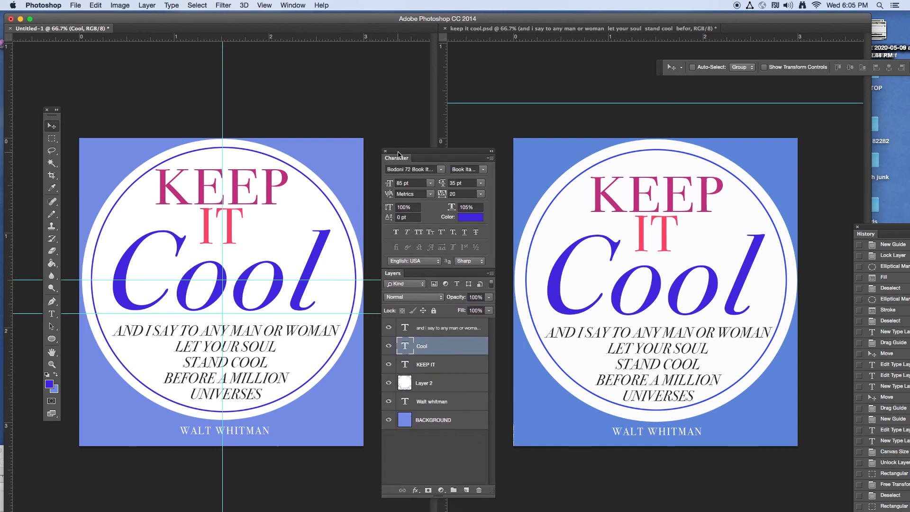
drag(396, 274, 421, 294)
drag(53, 119, 61, 146)
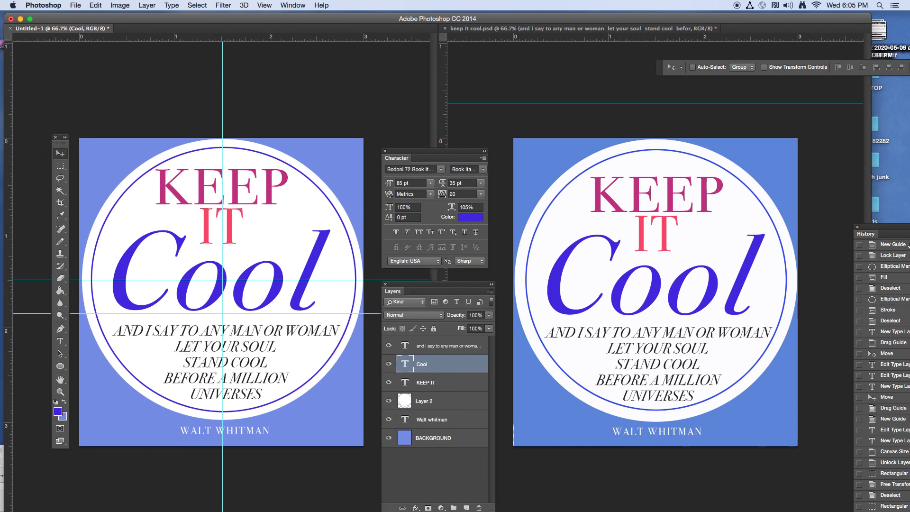
drag(862, 228, 880, 202)
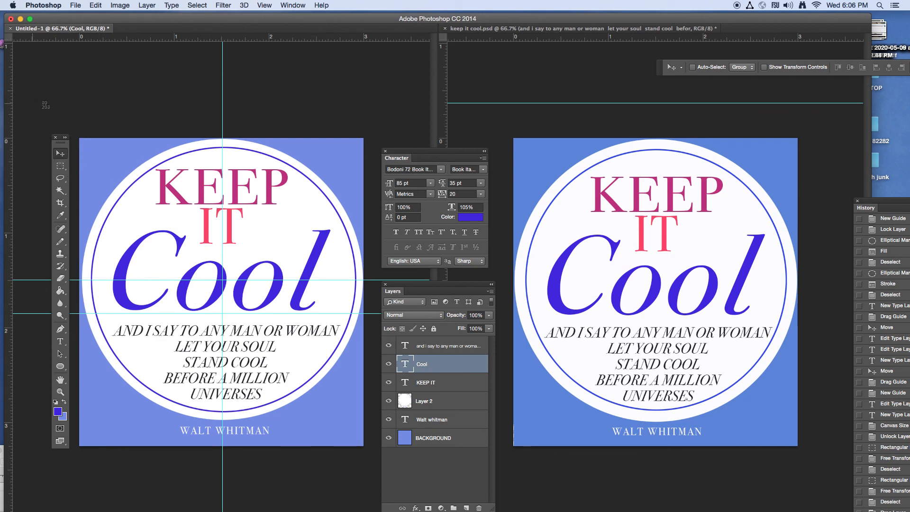
drag(122, 137, 123, 137)
drag(252, 18, 306, 42)
click(34, 124)
mouse_move(1, 351)
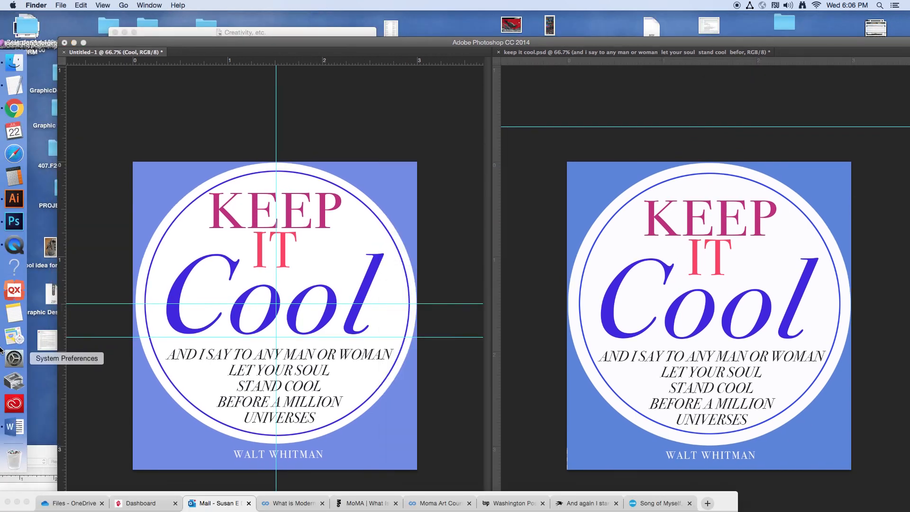
click(14, 247)
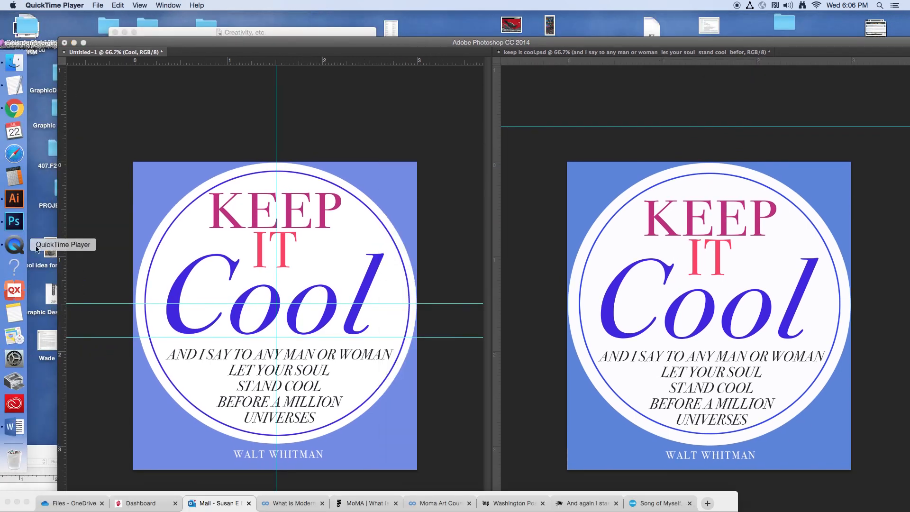